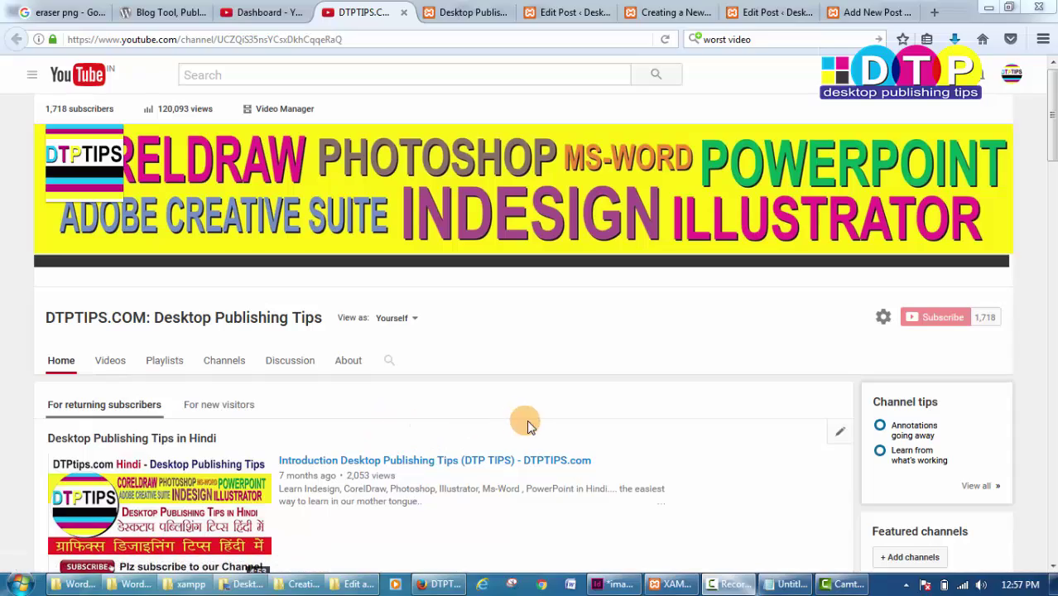
- Browse the WordPress tutorial videos listed on the YouTube channel's home page
left_click_drag(1045, 154, 1047, 324)
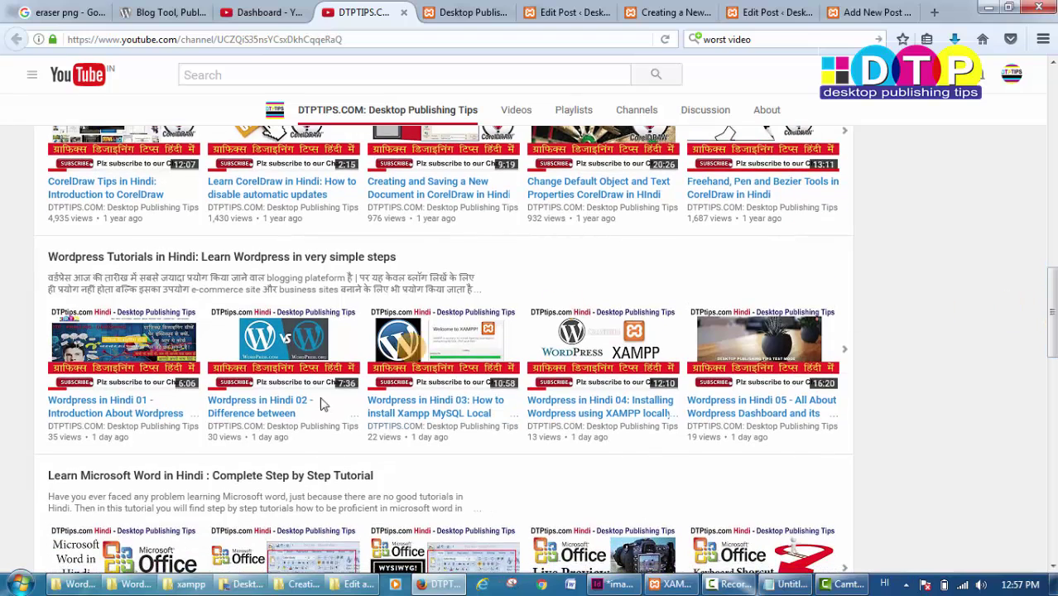
left_click(863, 354)
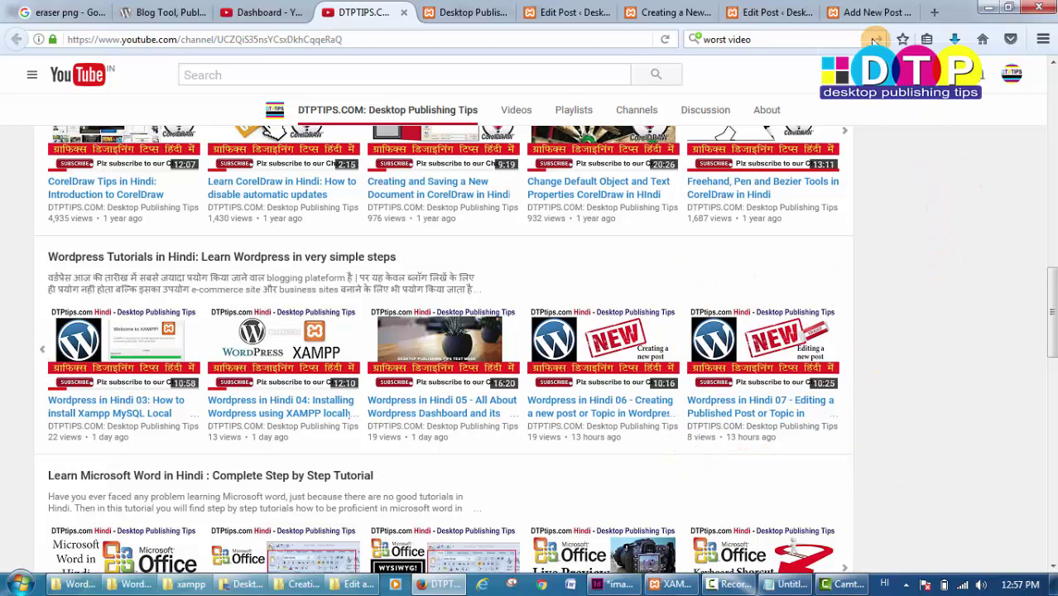
- Title the new WordPress post "This is new article" and enter "Test test" as its body text
left_click(870, 12)
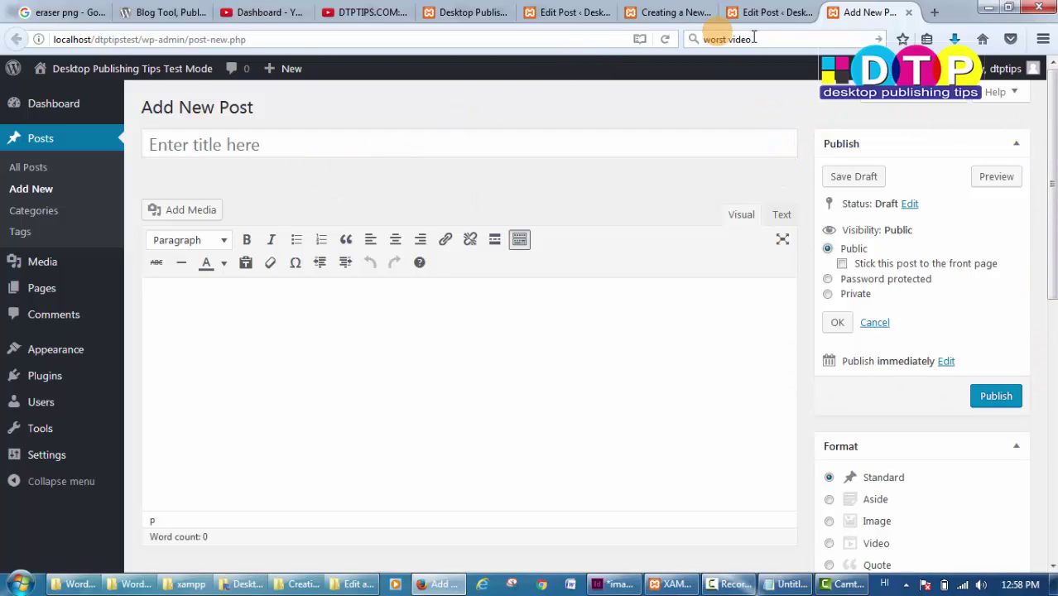
mouse_move(288, 75)
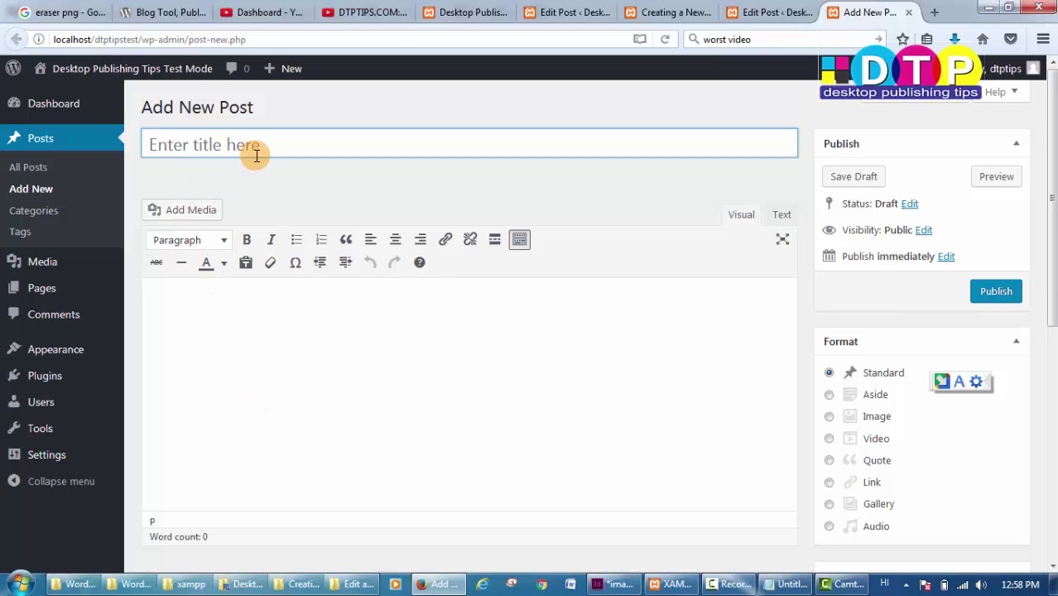
key("shift")
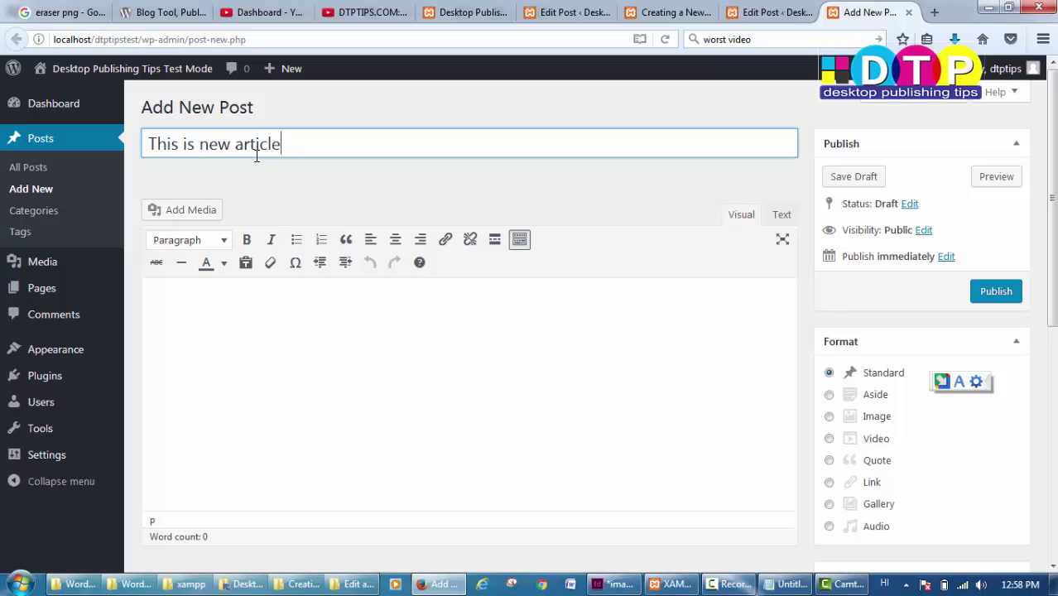
left_click(266, 335)
type("Test test")
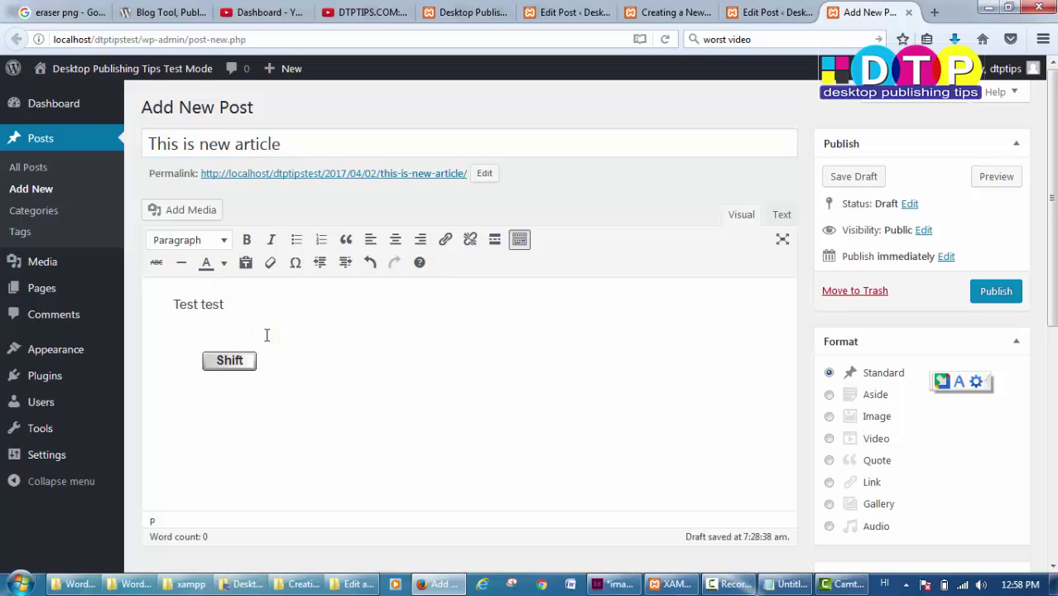
- Copy the post title and paste it eleven times in the body after "Test test"
left_click_drag(286, 144, 17, 135)
key("ctrl+c")
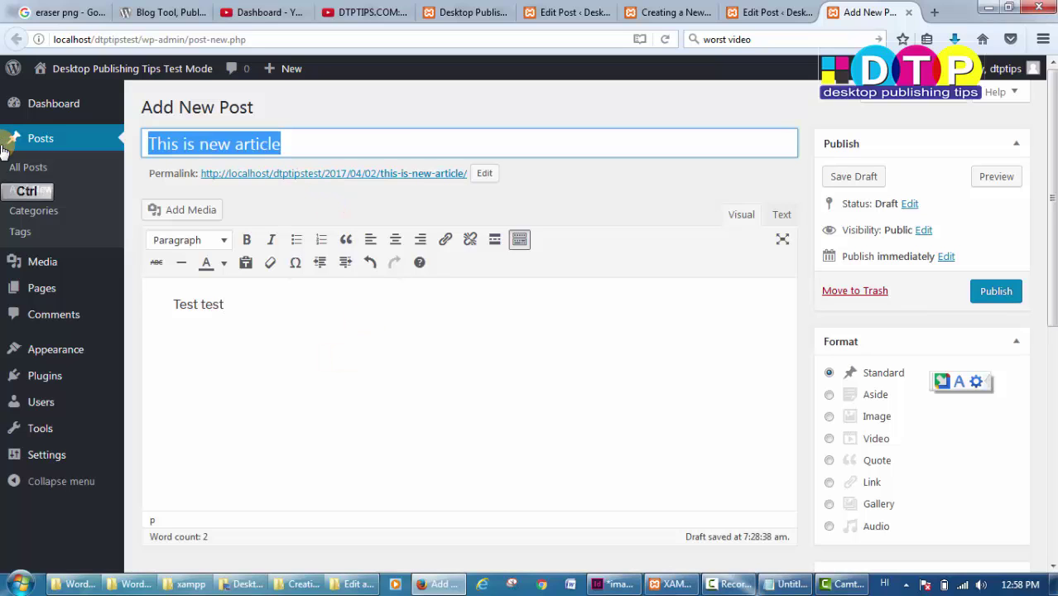
left_click(303, 313)
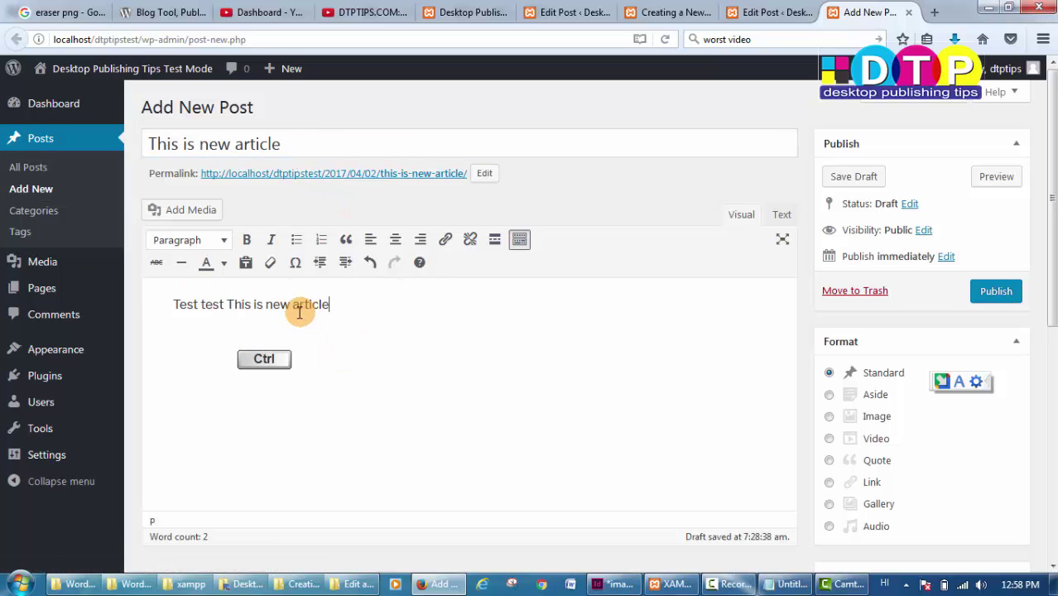
key("ctrl+v")
key("ctrl+v")
key("ctrl+v")
key("ctrl+v")
key("ctrl+v")
key("ctrl+v")
key("ctrl+v")
key("ctrl+v")
key("ctrl+v")
key("ctrl+v")
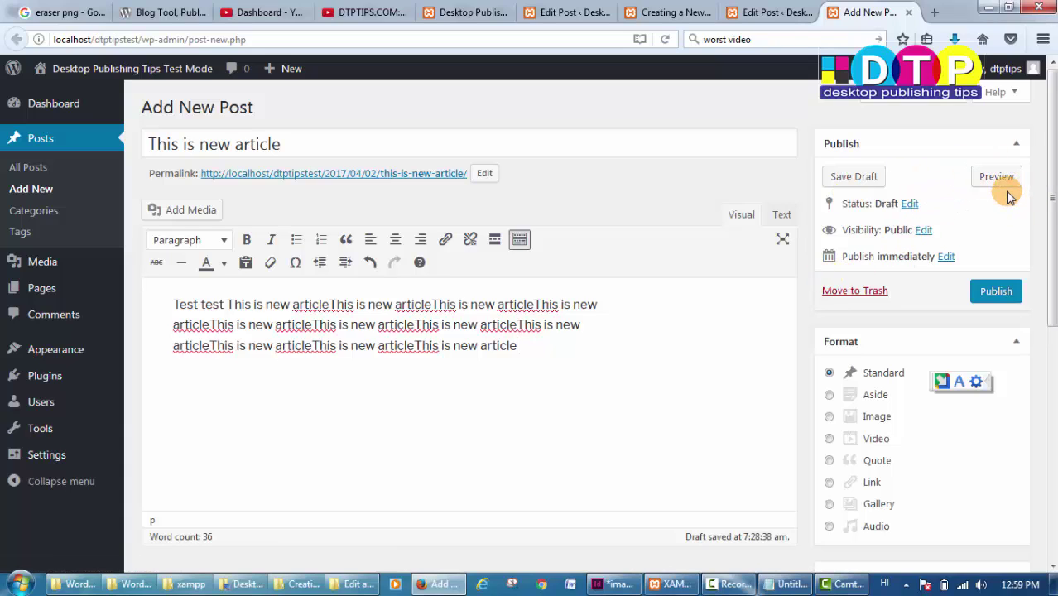
- Preview the draft post in a separate browser tab
key("ctrl")
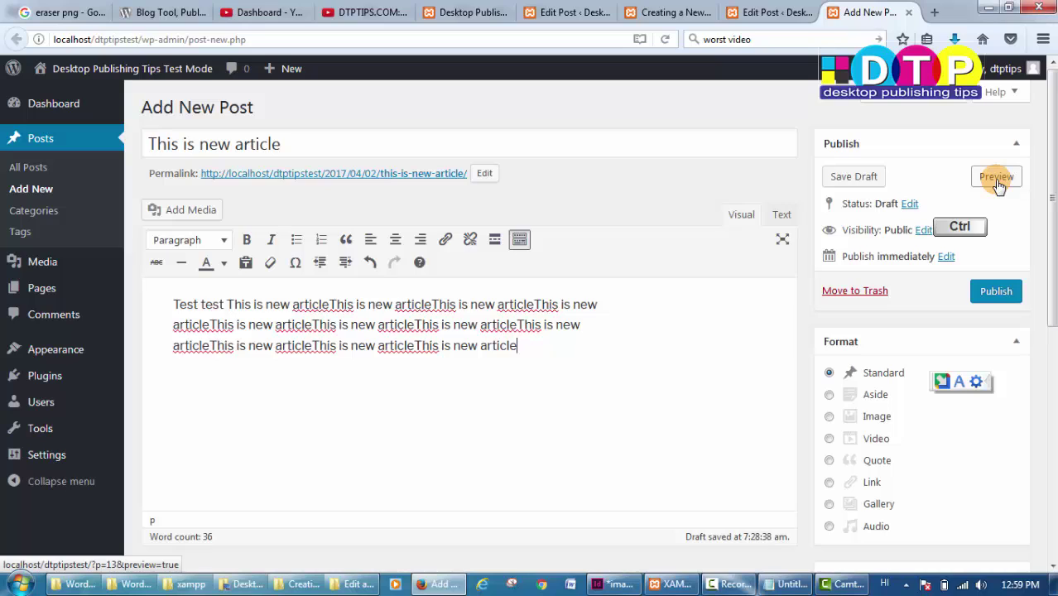
left_click(997, 177, "ctrl")
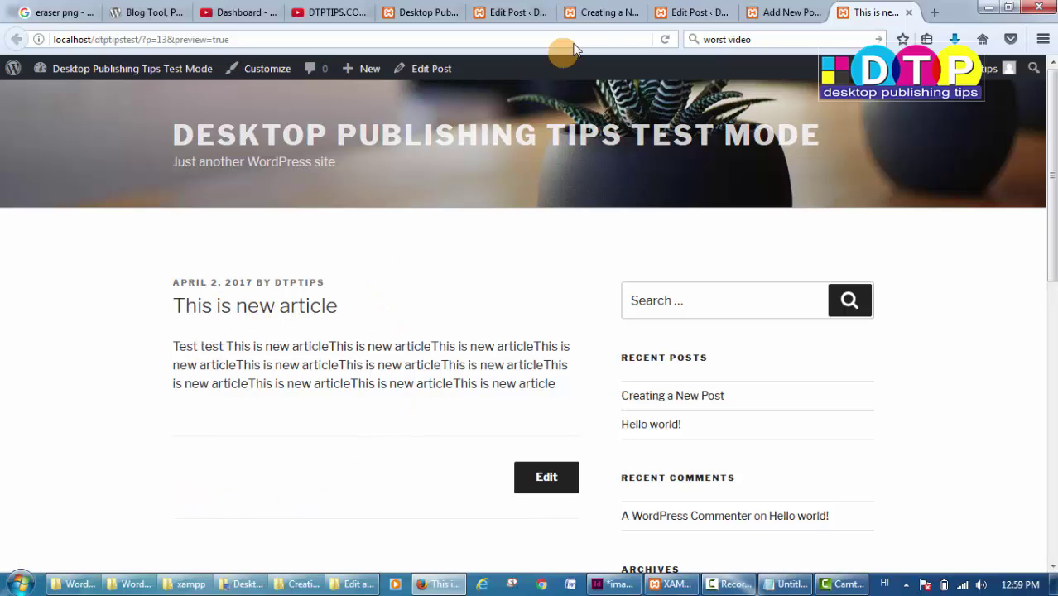
- Add "This is final change" at the end of the post body and check it in a refreshed preview
left_click(783, 12)
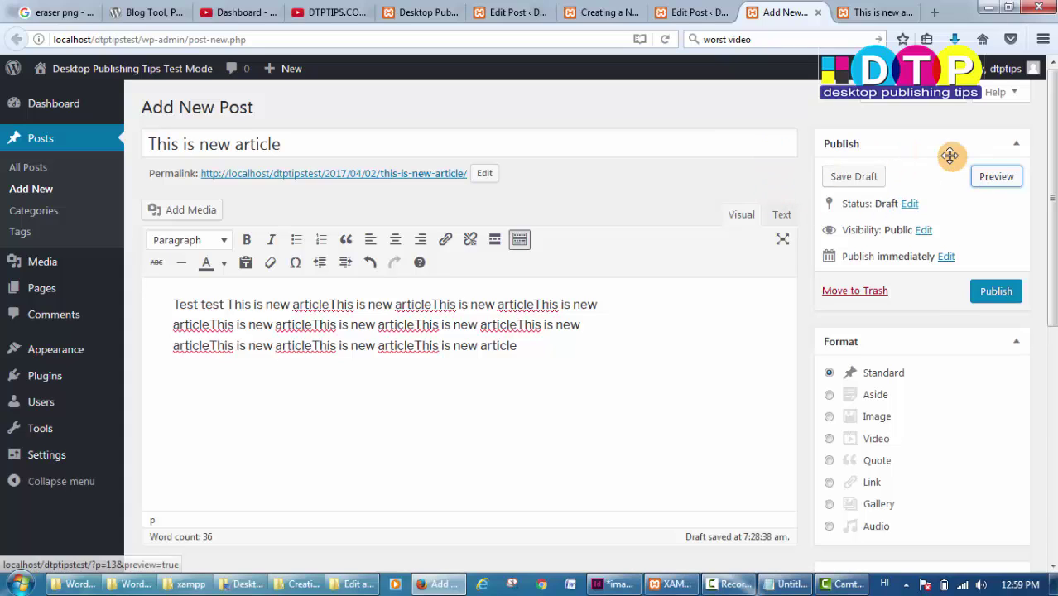
left_click(539, 352)
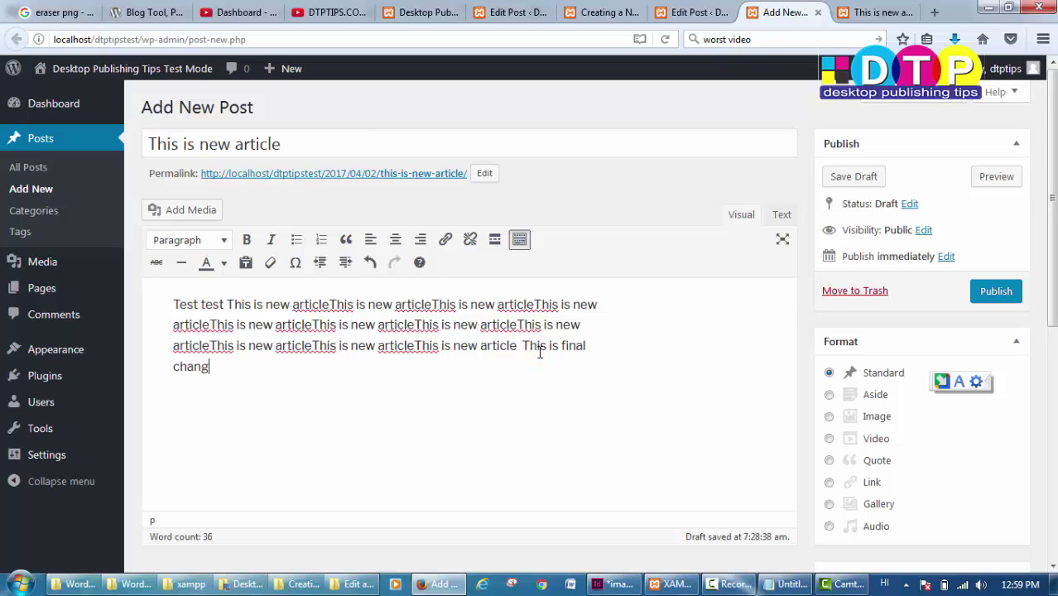
left_click(996, 177)
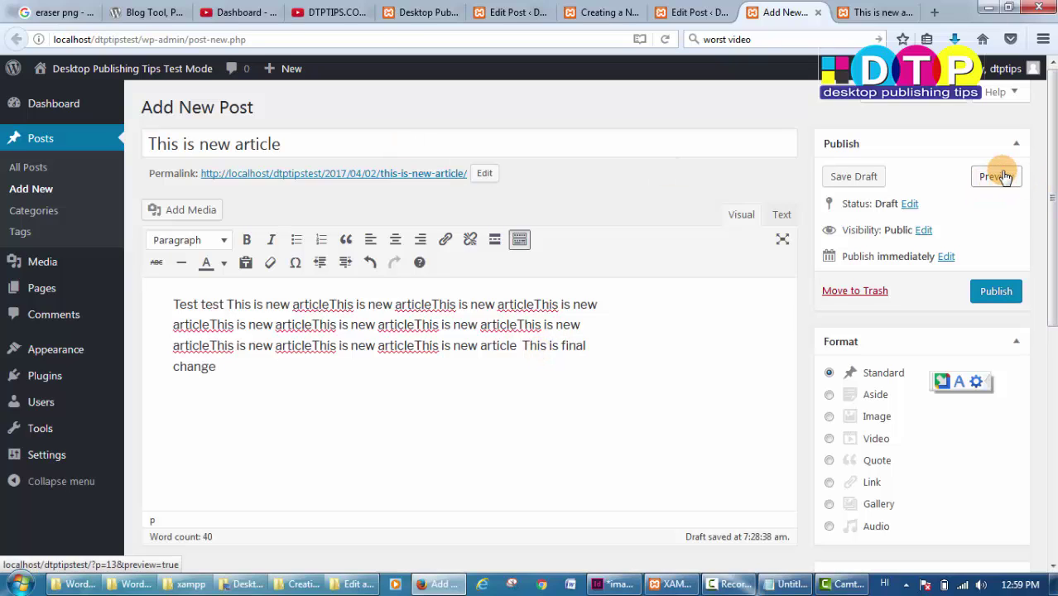
left_click(884, 14)
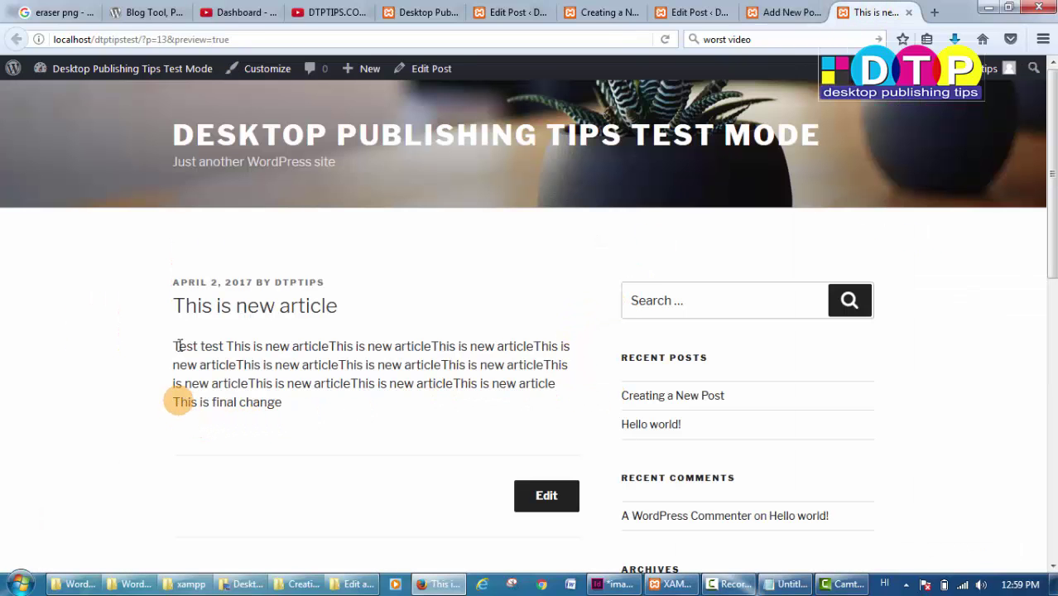
left_click_drag(172, 410, 330, 407)
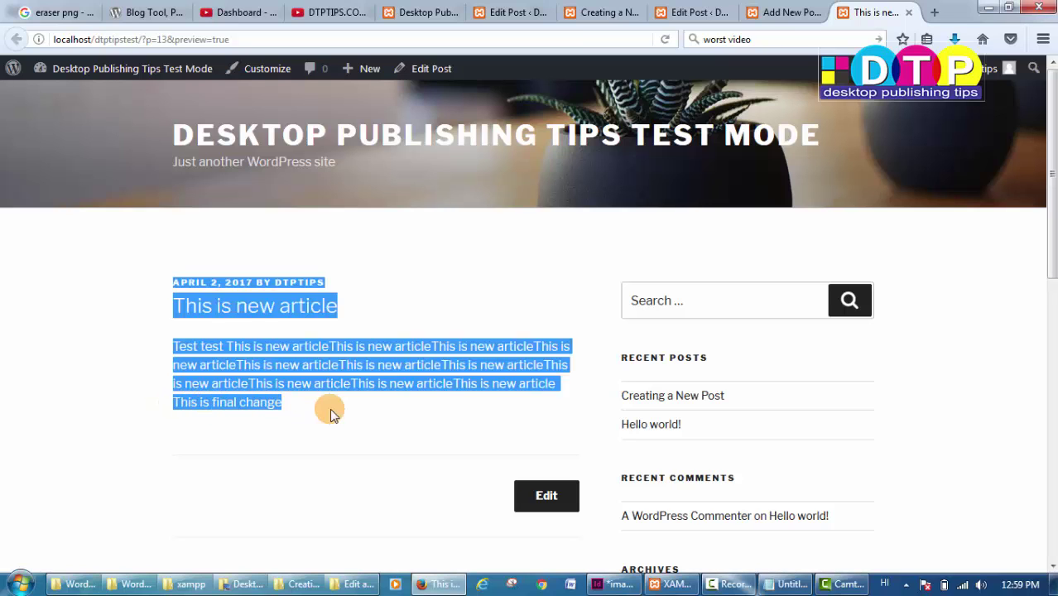
left_click(331, 408)
- Check the status choices available for the post and close them without changing the Draft status
left_click(759, 13)
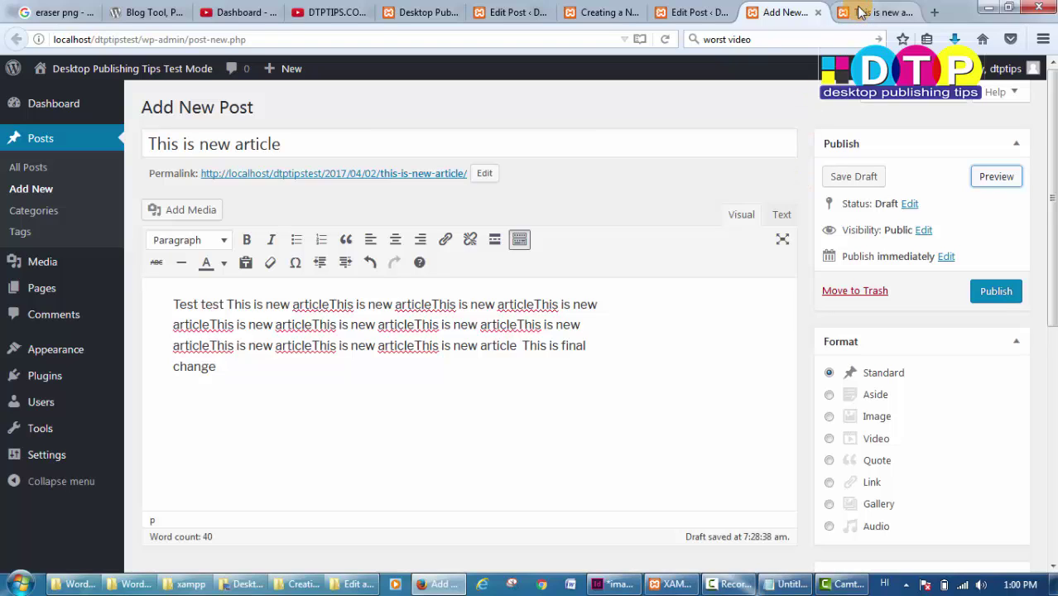
left_click(1048, 270)
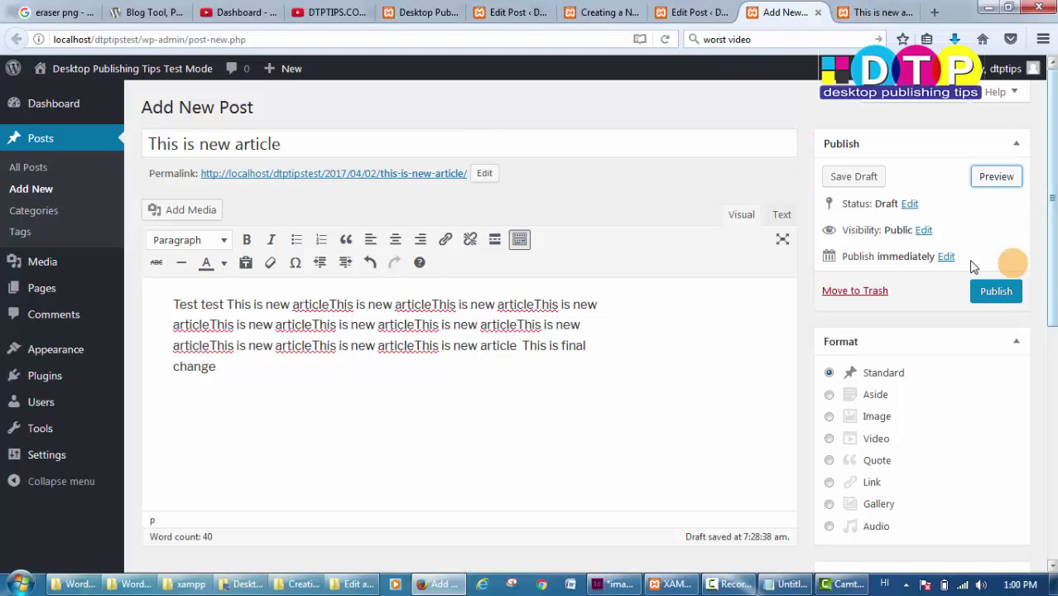
left_click(911, 204)
left_click(912, 225)
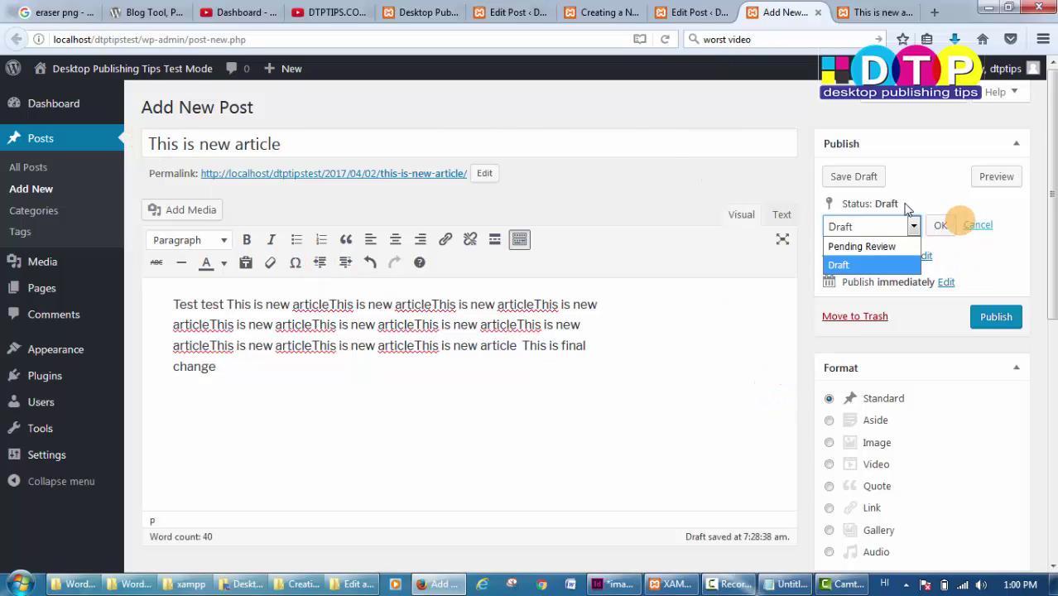
left_click(978, 227)
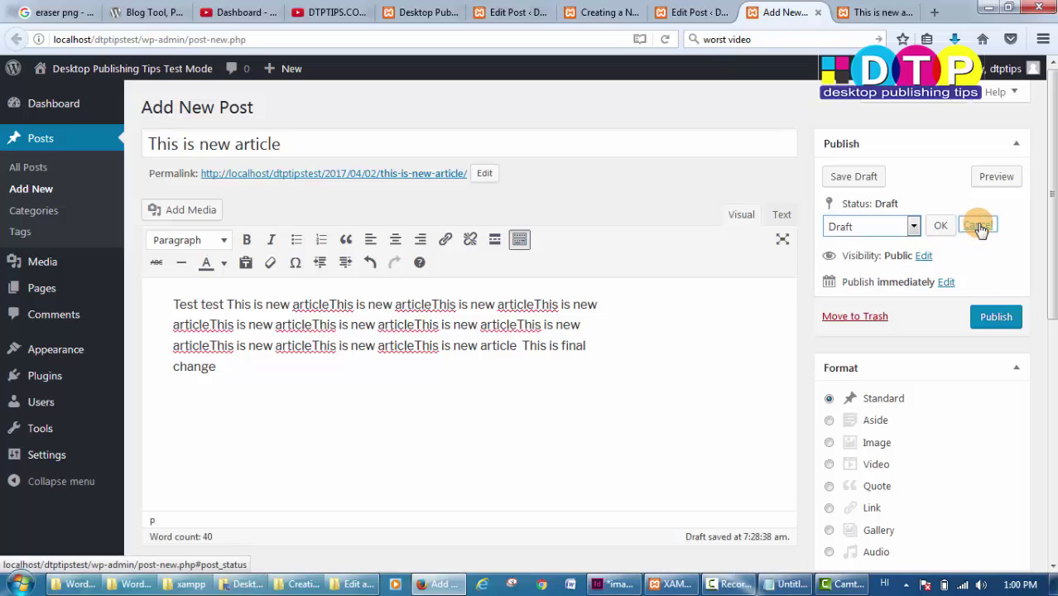
left_click(978, 227)
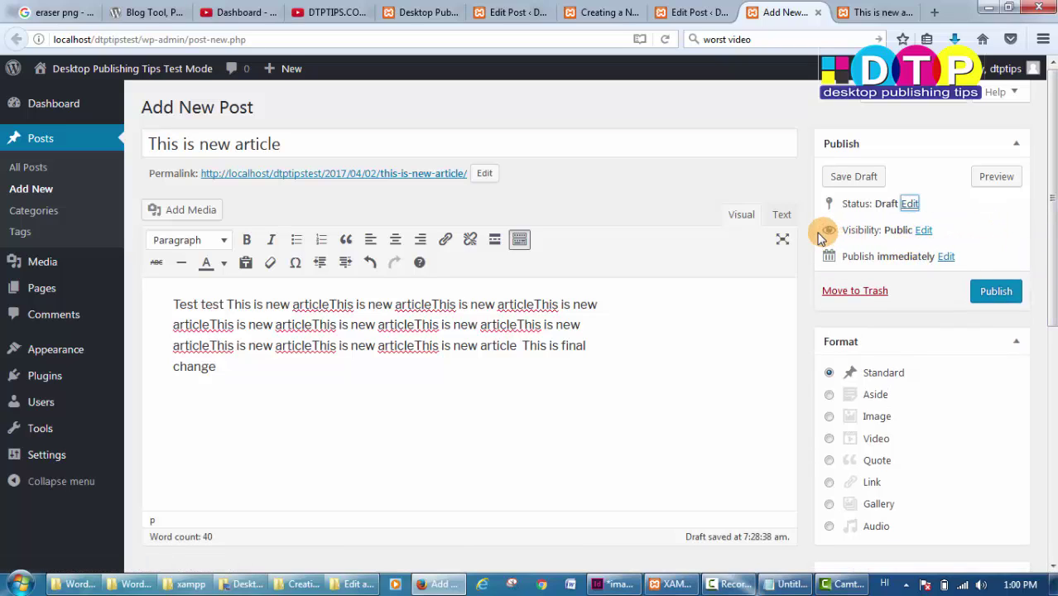
- Open the post's visibility options and look through the posts listed on the site's front page
left_click(926, 231)
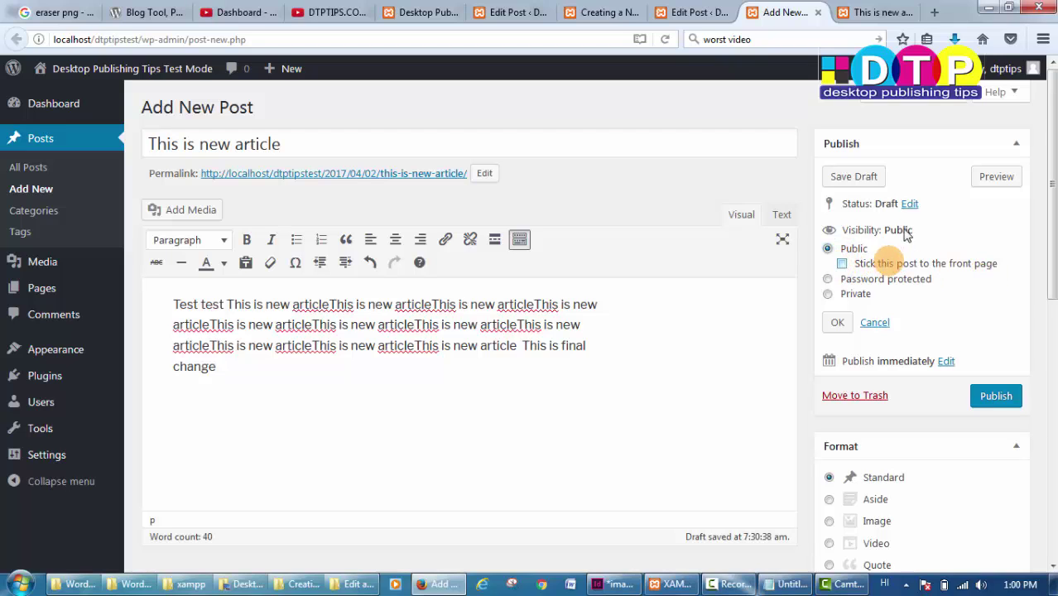
left_click(874, 12)
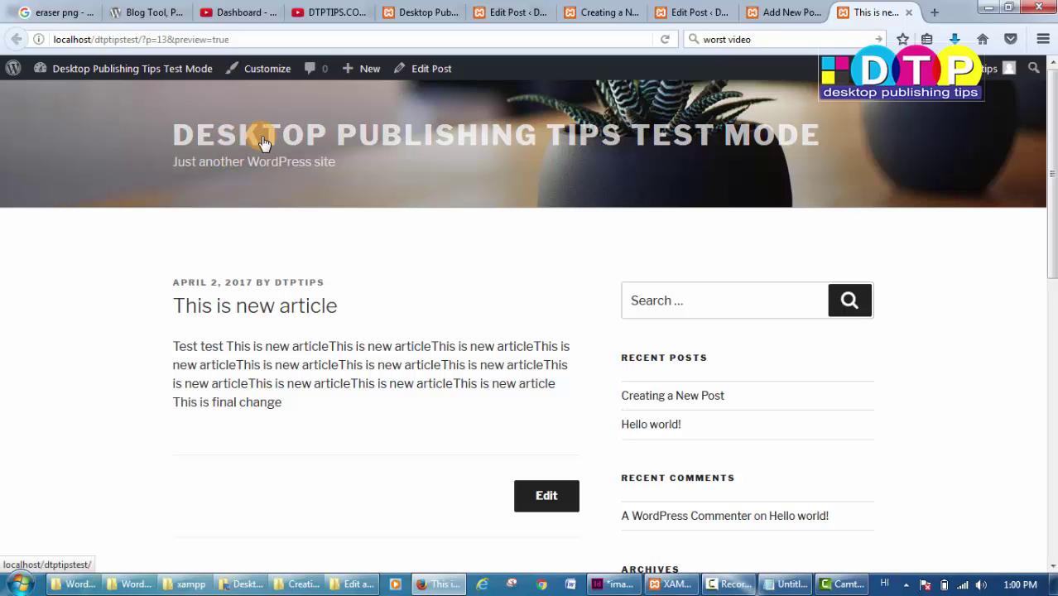
left_click(413, 140)
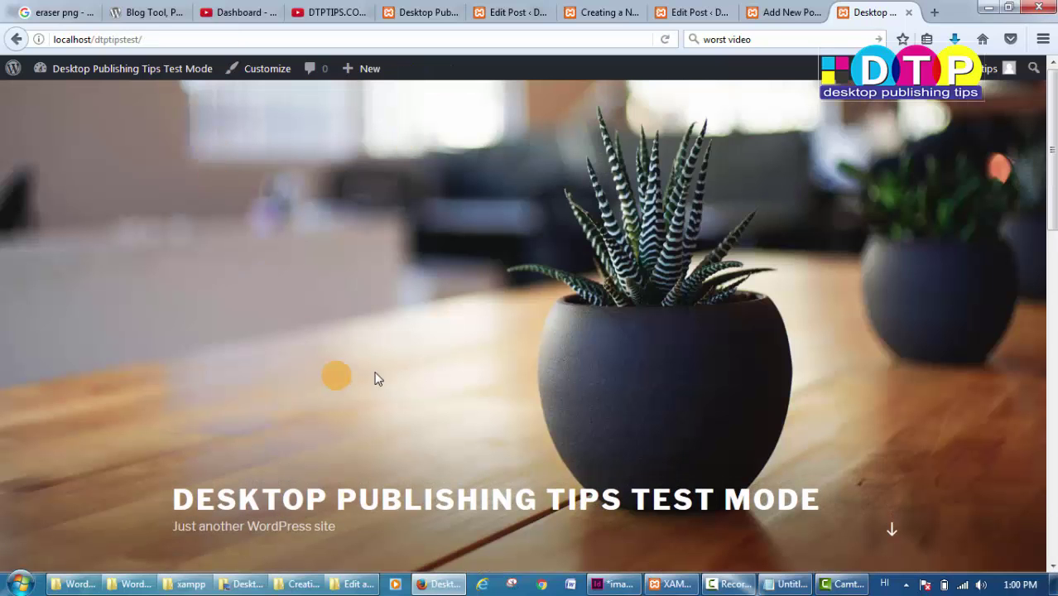
scroll(376, 379, "down", 8)
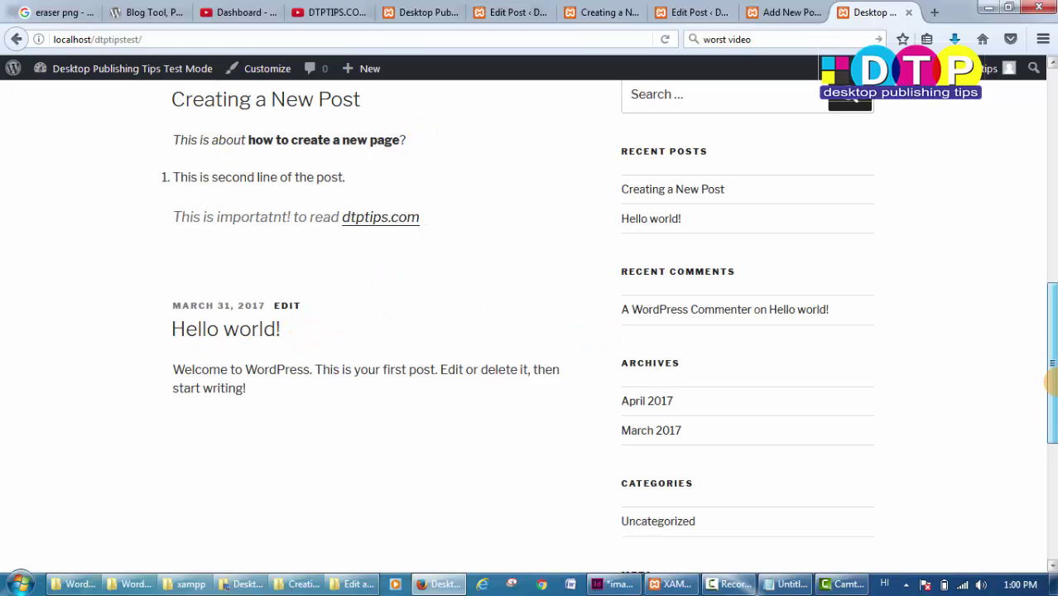
scroll(1051, 342, "up", 1)
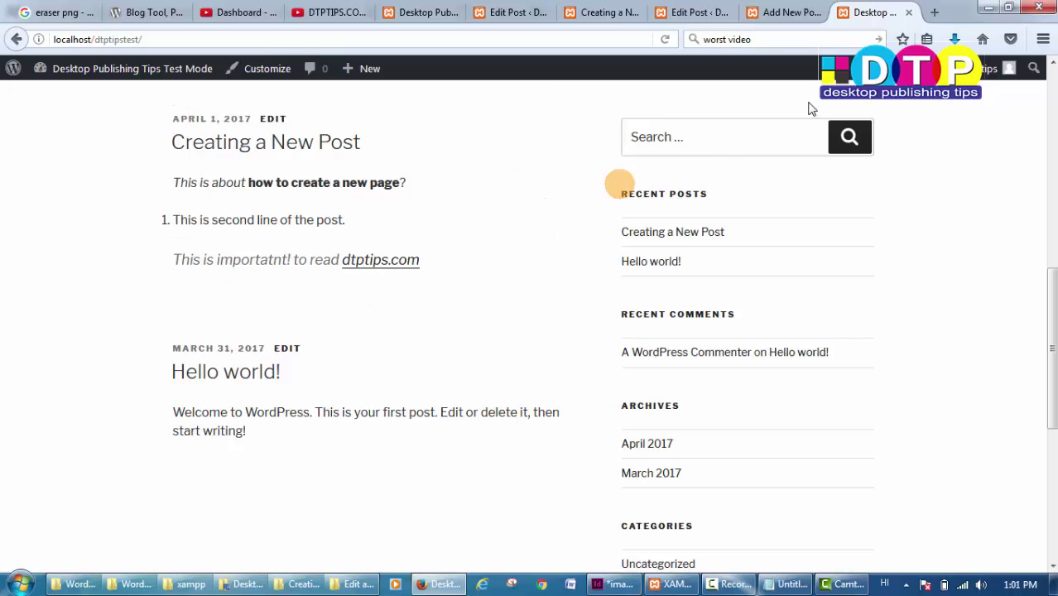
- Publish the post with the option to stick it to the front page, and reload the site's front page
left_click(791, 12)
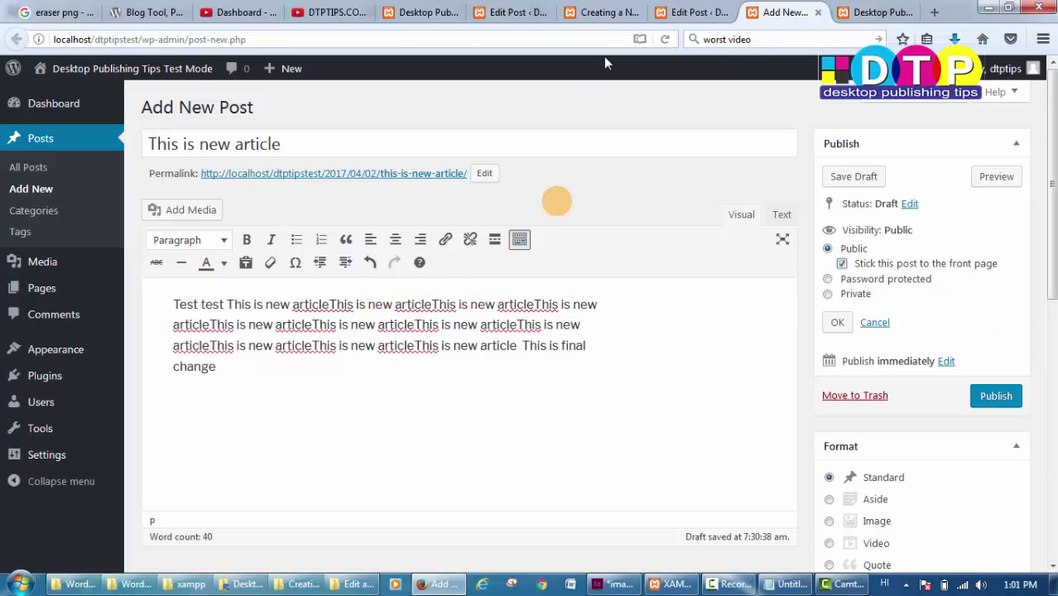
left_click(699, 13)
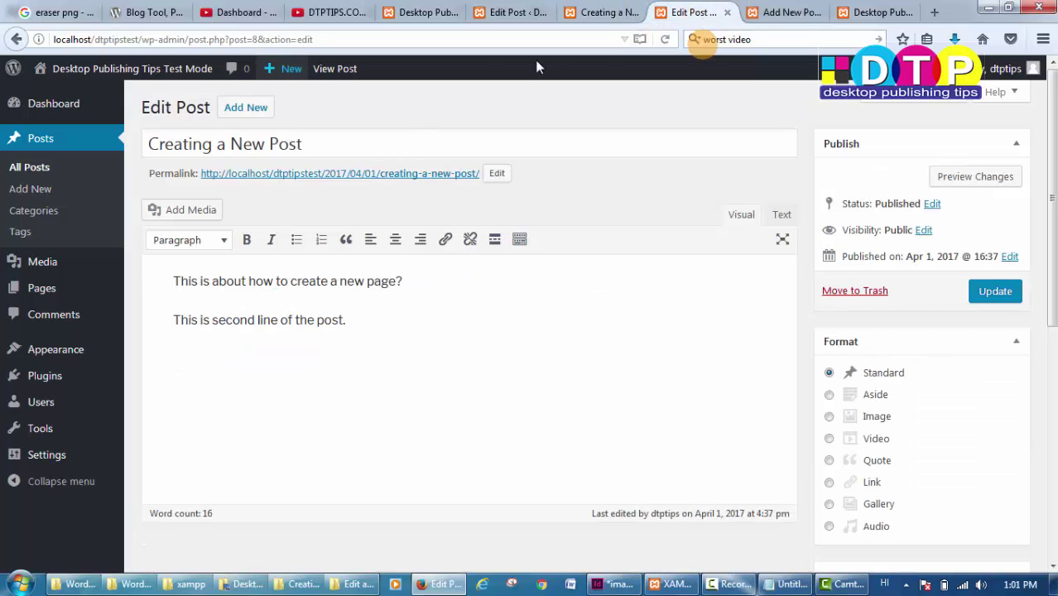
left_click(861, 14)
left_click(779, 13)
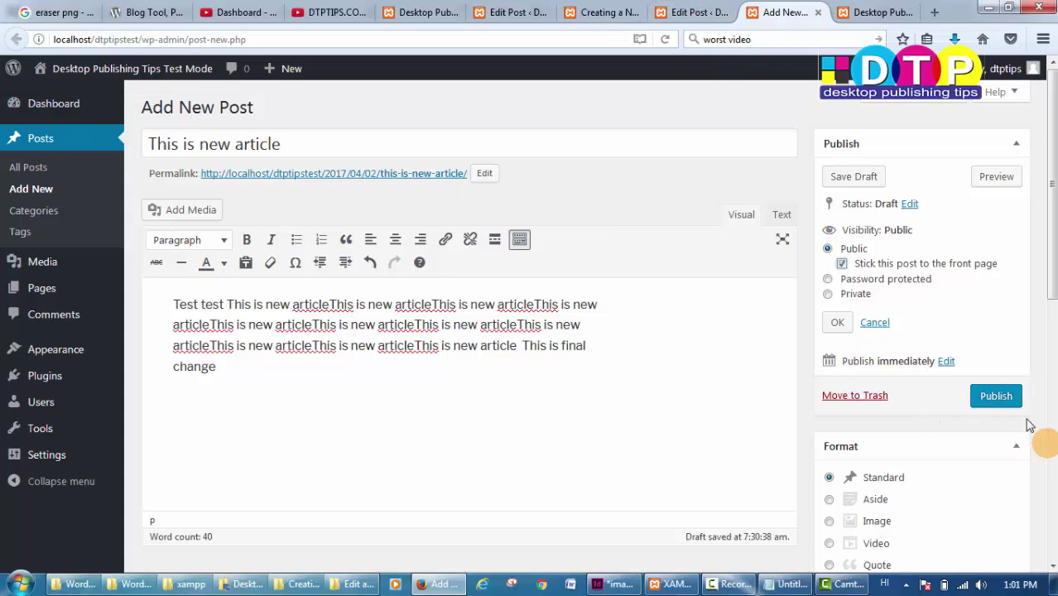
left_click(997, 398)
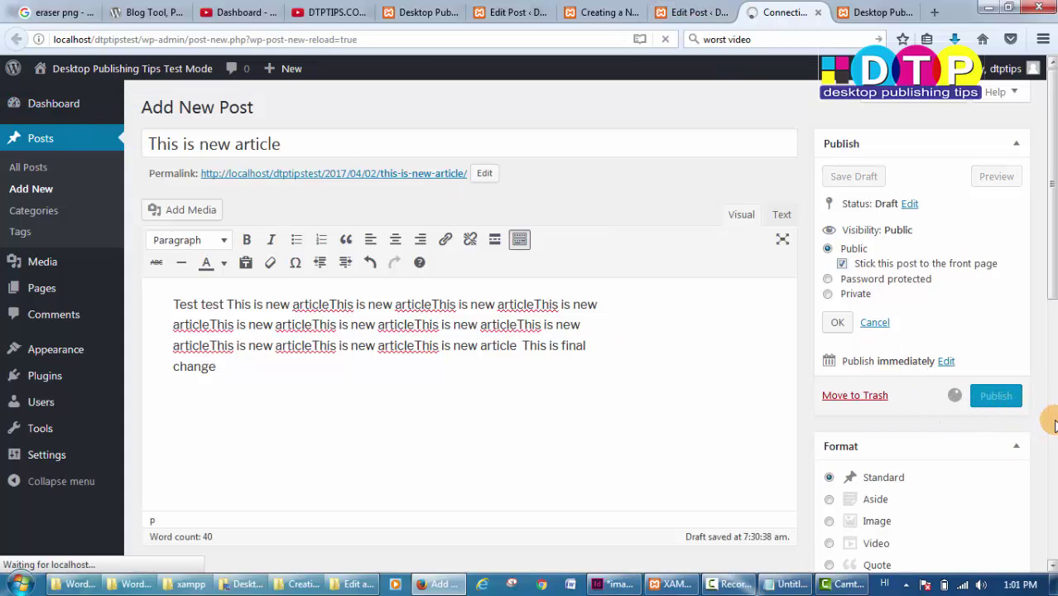
left_click(878, 14)
left_click(665, 39)
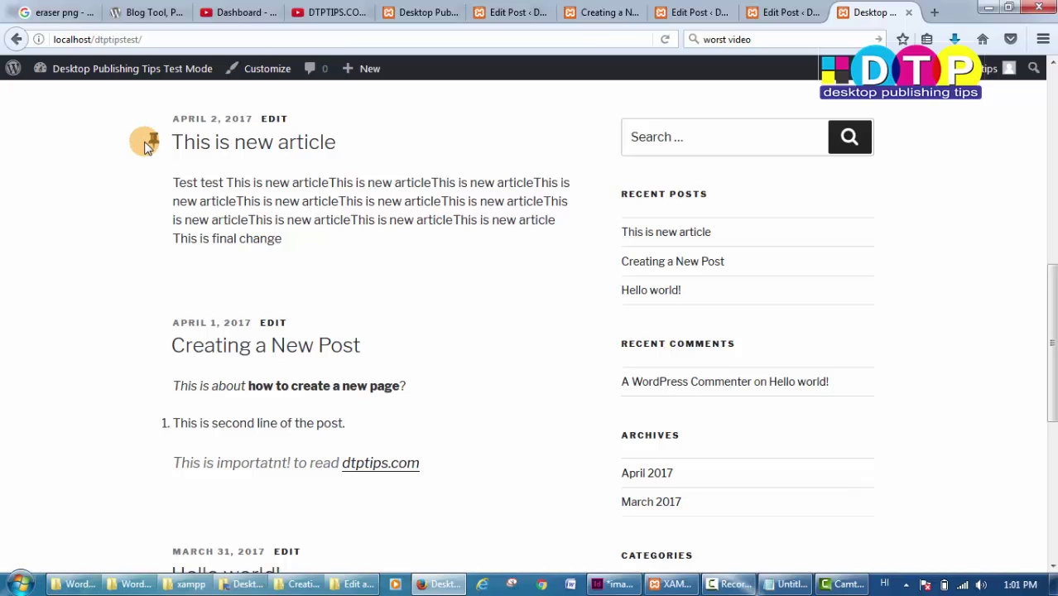
- Turn off sticking to the front page in the published article's visibility settings and update the post
left_click(782, 12)
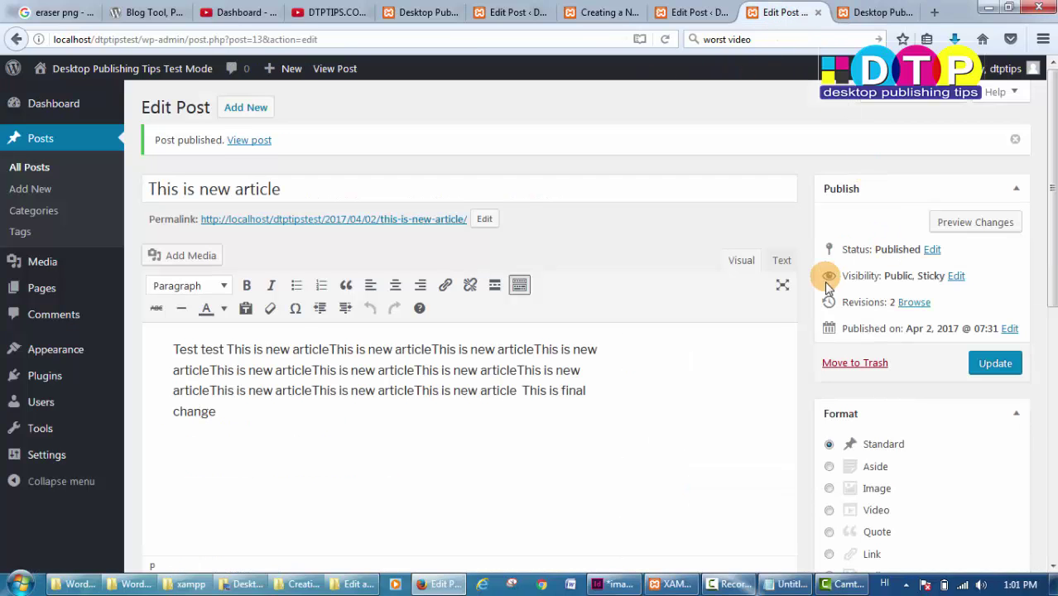
left_click(956, 277)
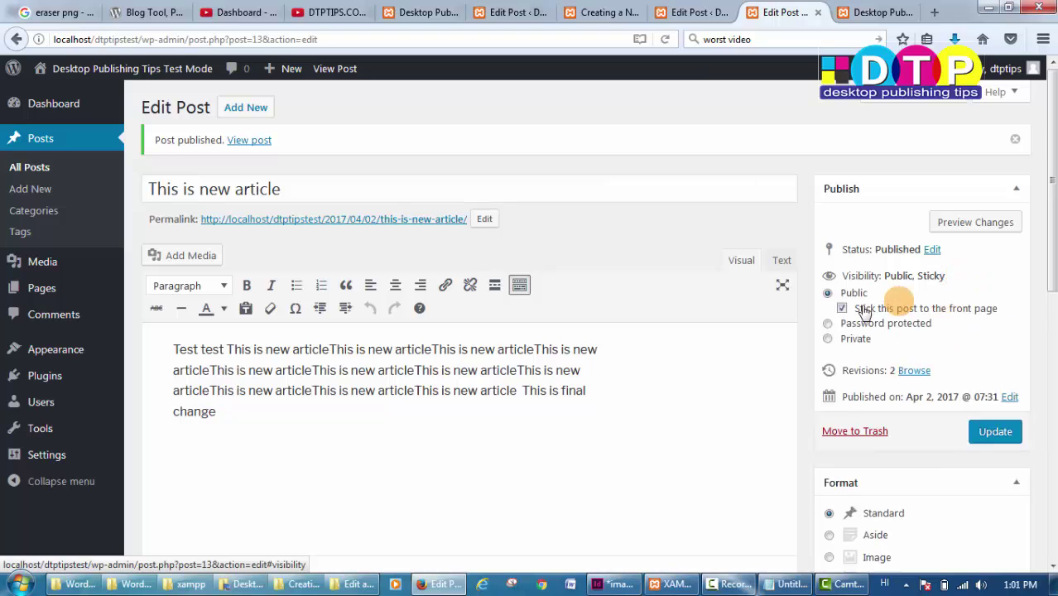
left_click(841, 310)
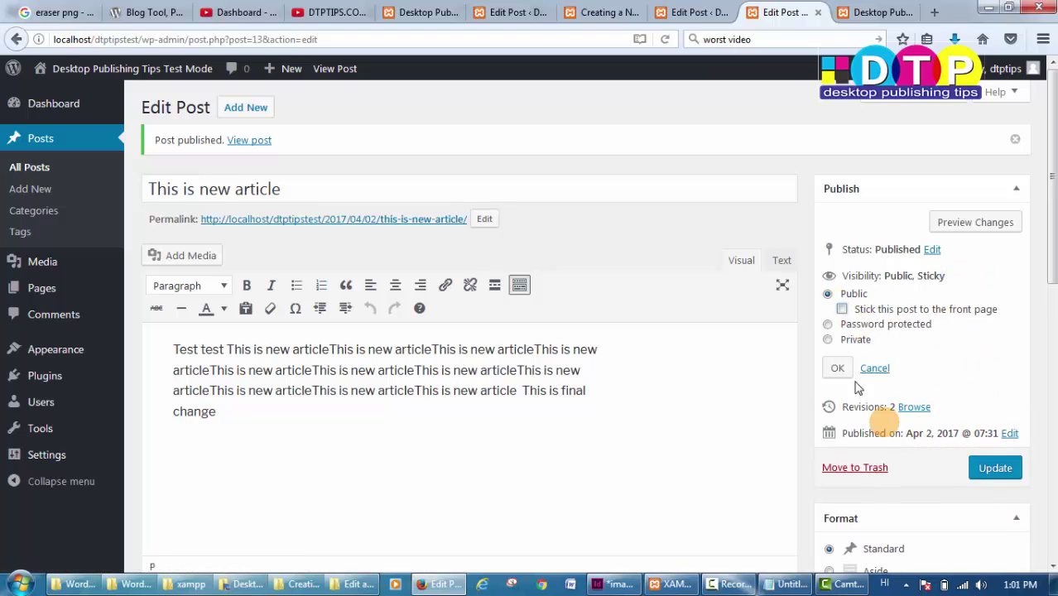
left_click(838, 369)
left_click(993, 362)
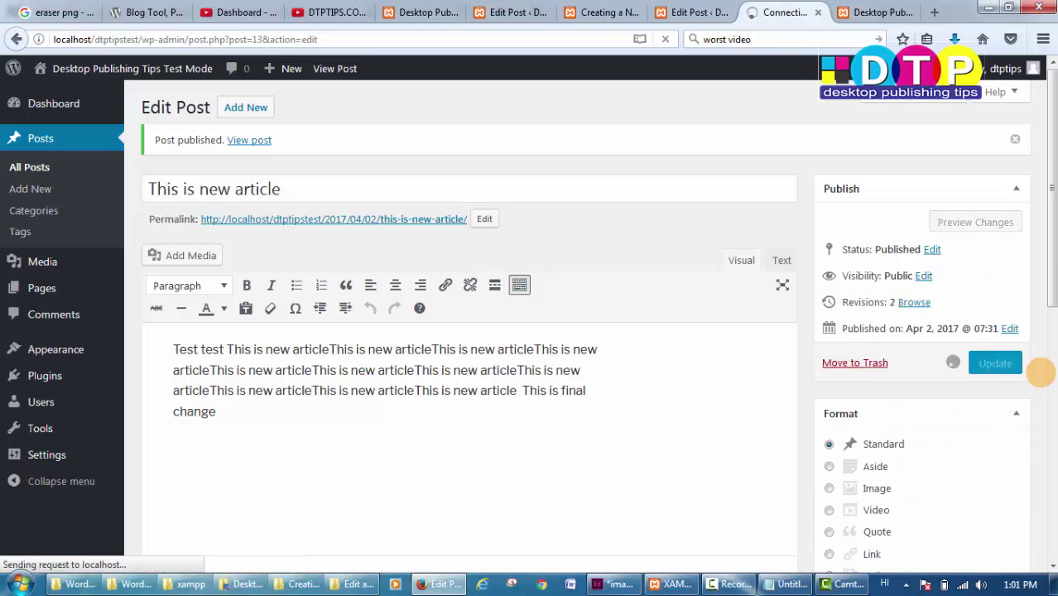
- Check the post order on the site's front page, turn on sticking to the front page for "Creating a New Post" and update it
left_click(871, 10)
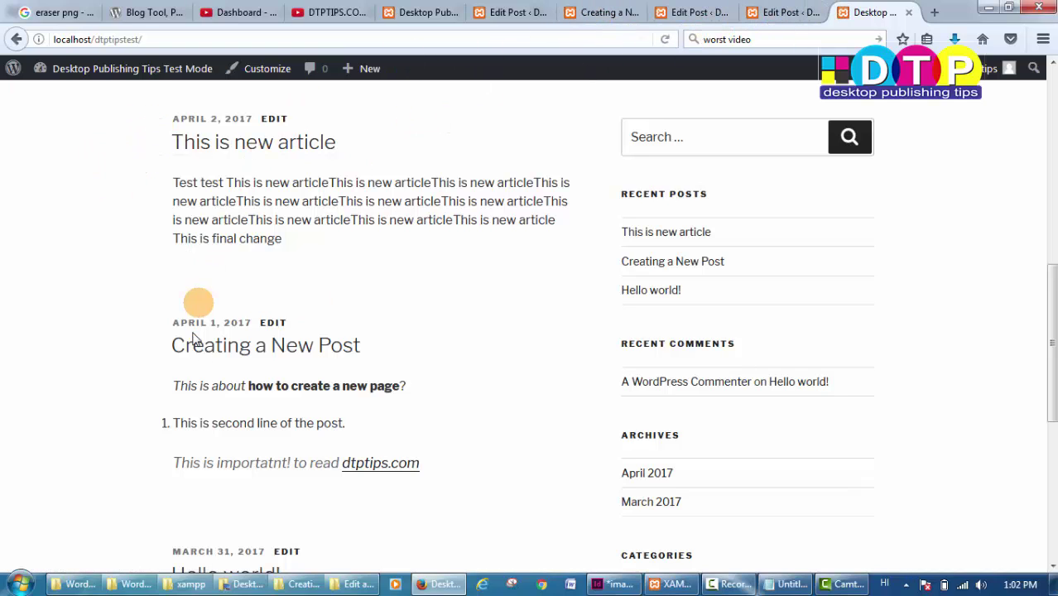
left_click(607, 12)
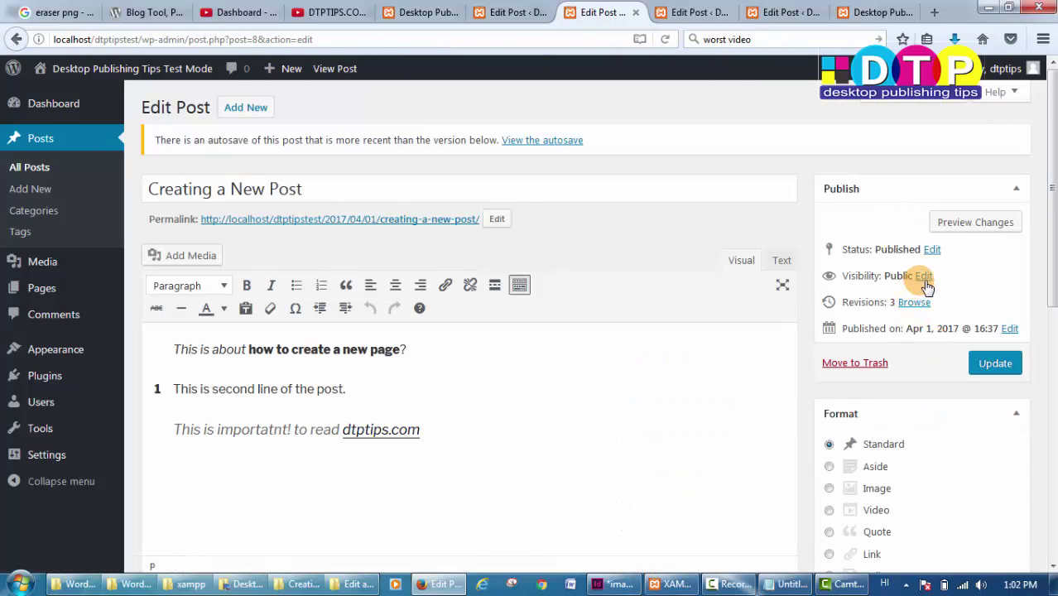
left_click(924, 276)
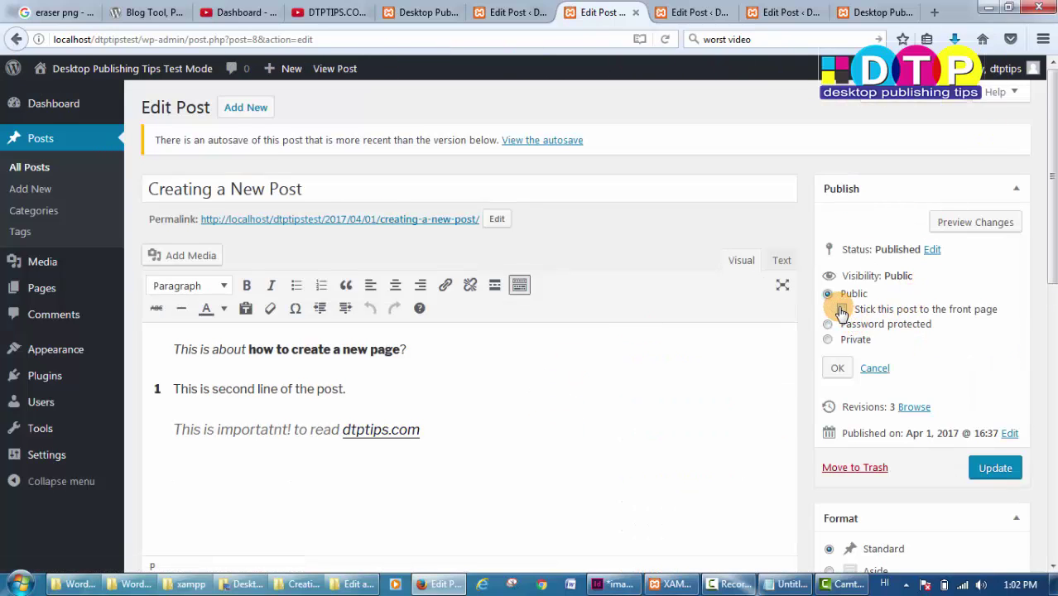
left_click(837, 367)
left_click(994, 363)
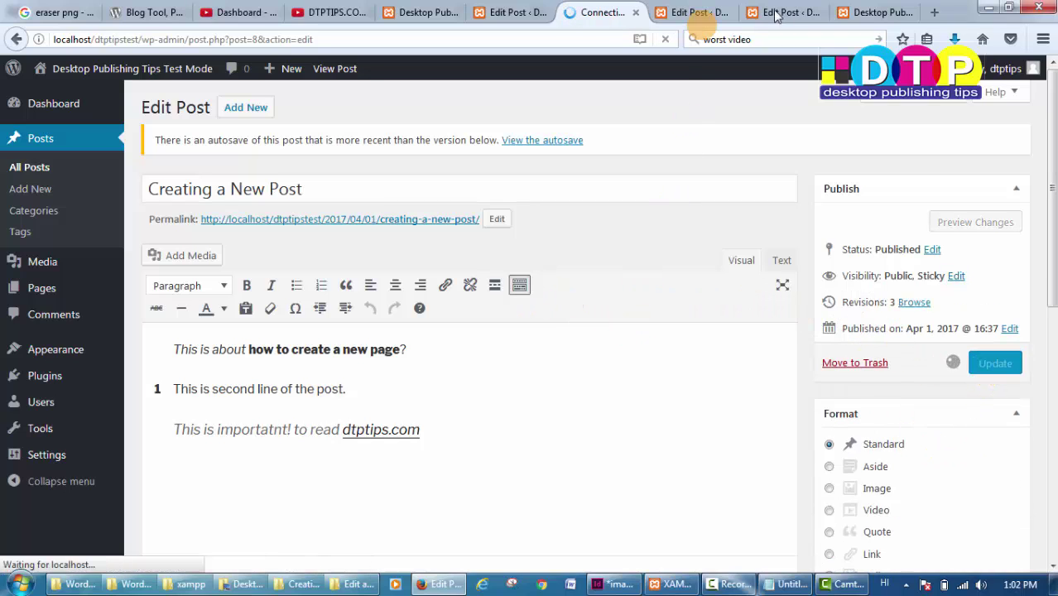
- Reload the site's front page and examine the order in which the posts are listed
left_click(883, 13)
left_click(664, 39)
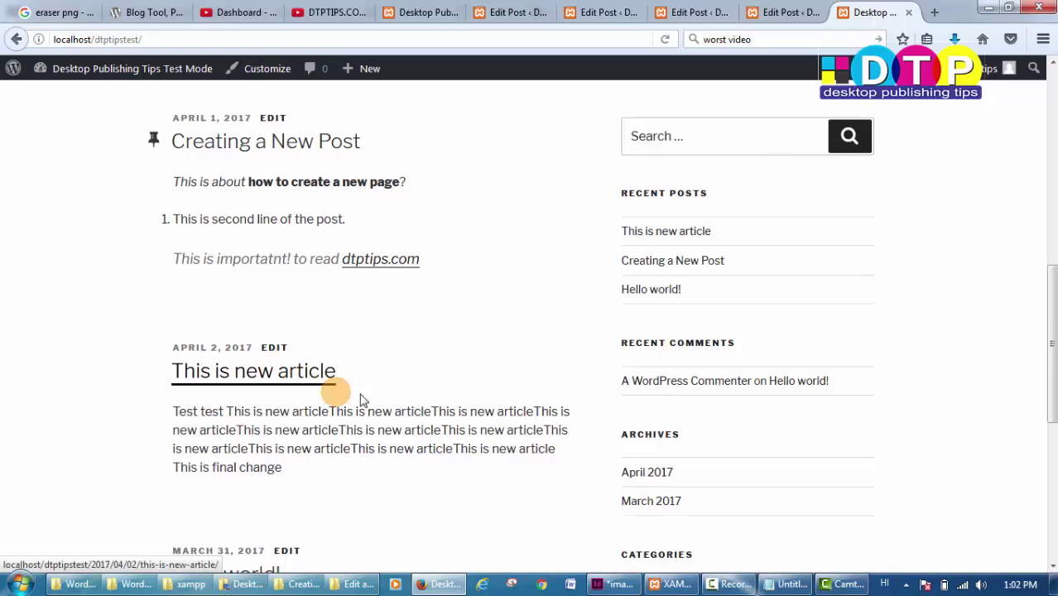
scroll(389, 399, "down", 2)
scroll(394, 402, "down", 1)
scroll(397, 398, "up", 4)
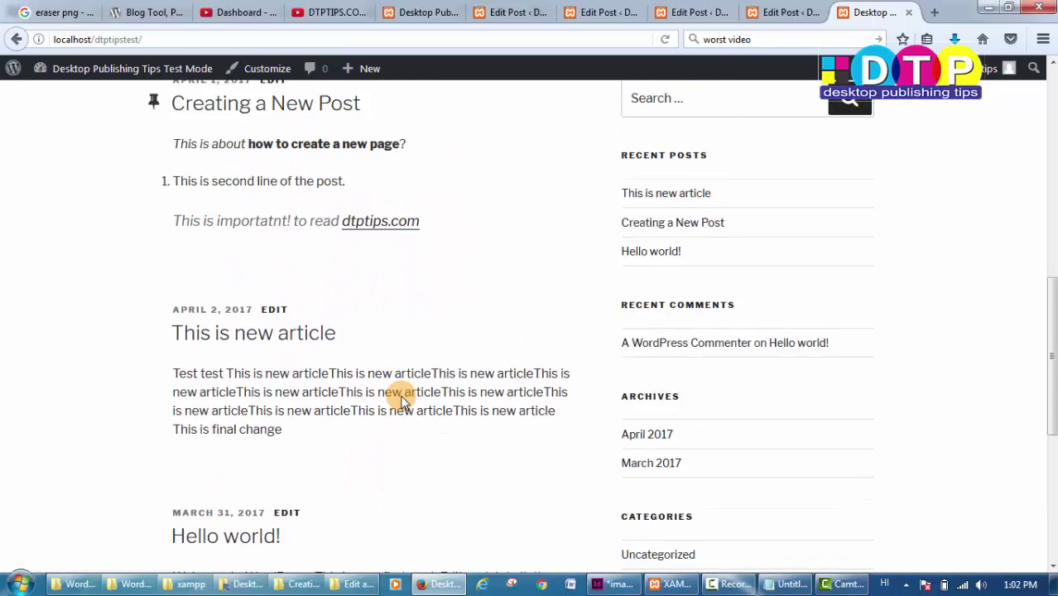
scroll(401, 401, "up", 1)
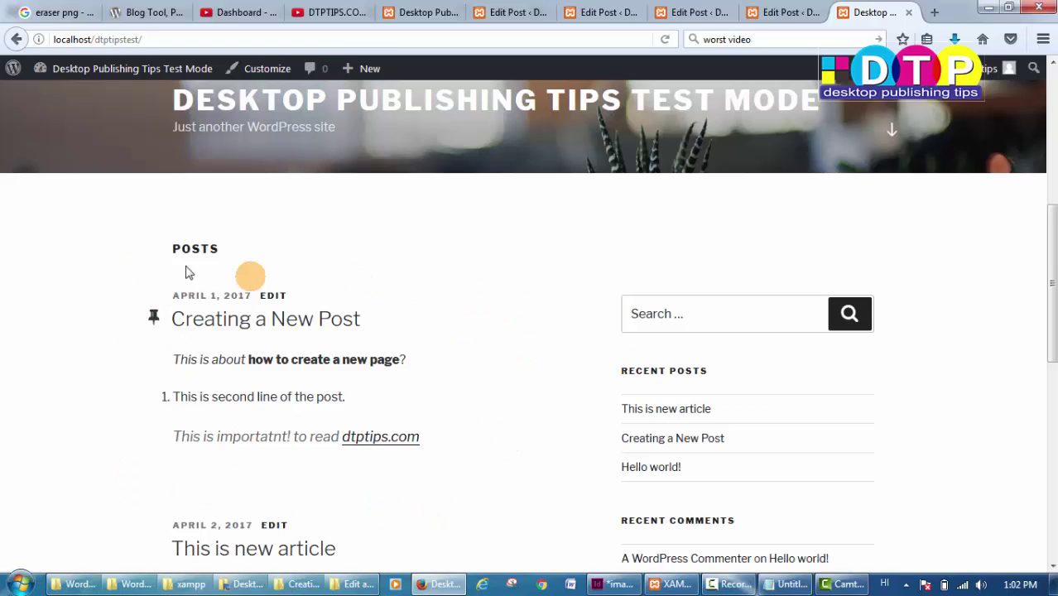
scroll(175, 380, "down", 4)
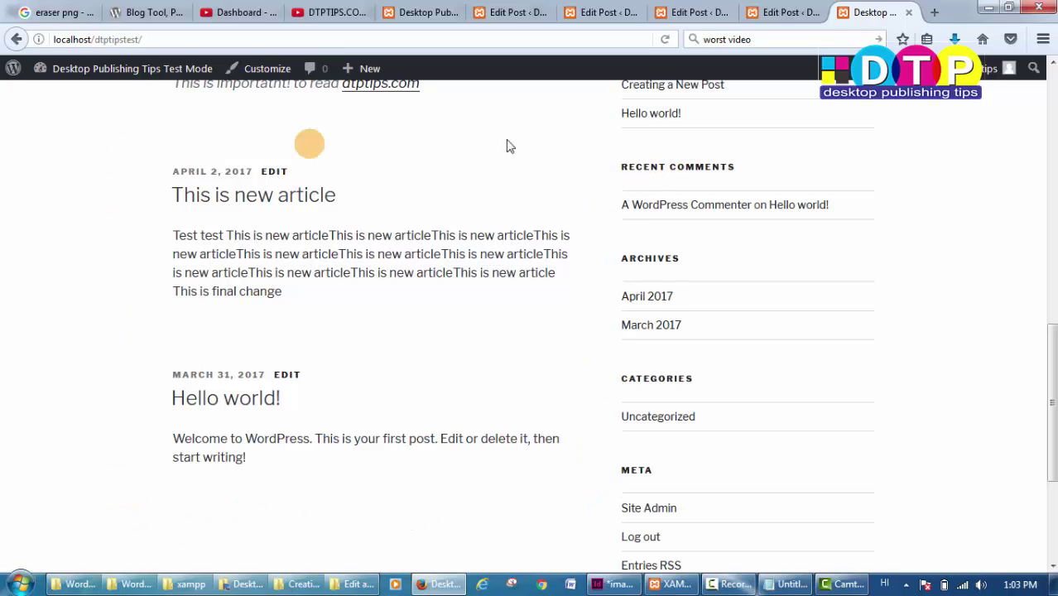
- Browse the revisions of "This is new article", and schedule the post for Apr 3, 2017 @ 07:31
left_click(779, 19)
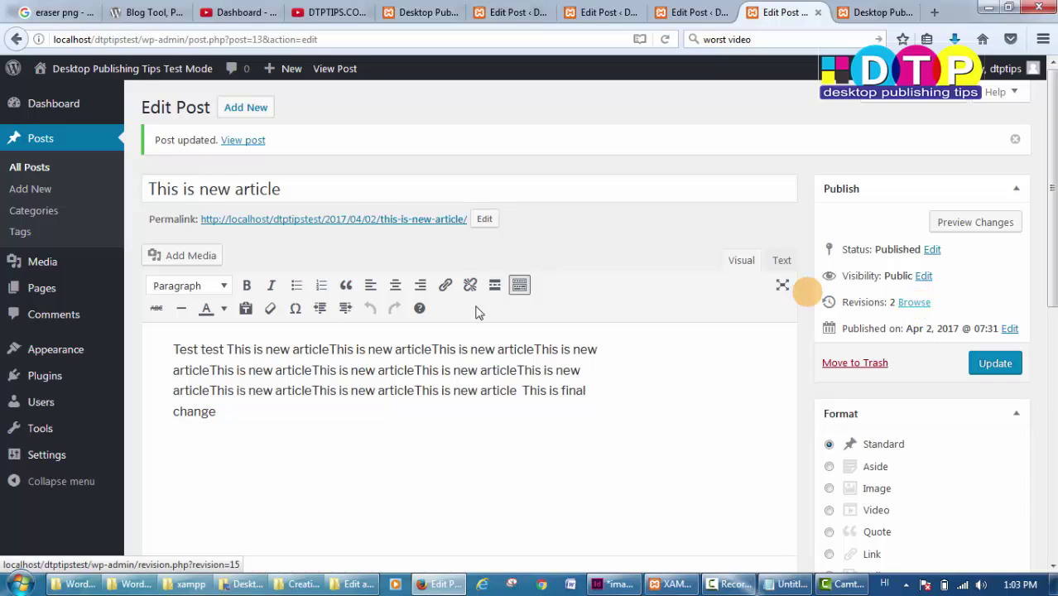
left_click(920, 306)
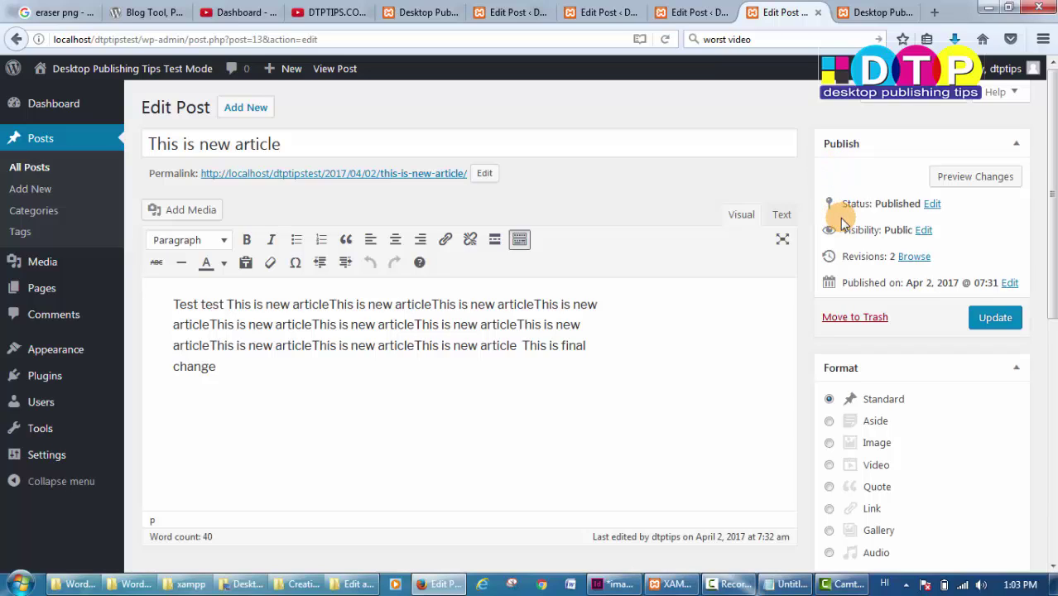
left_click(1011, 285)
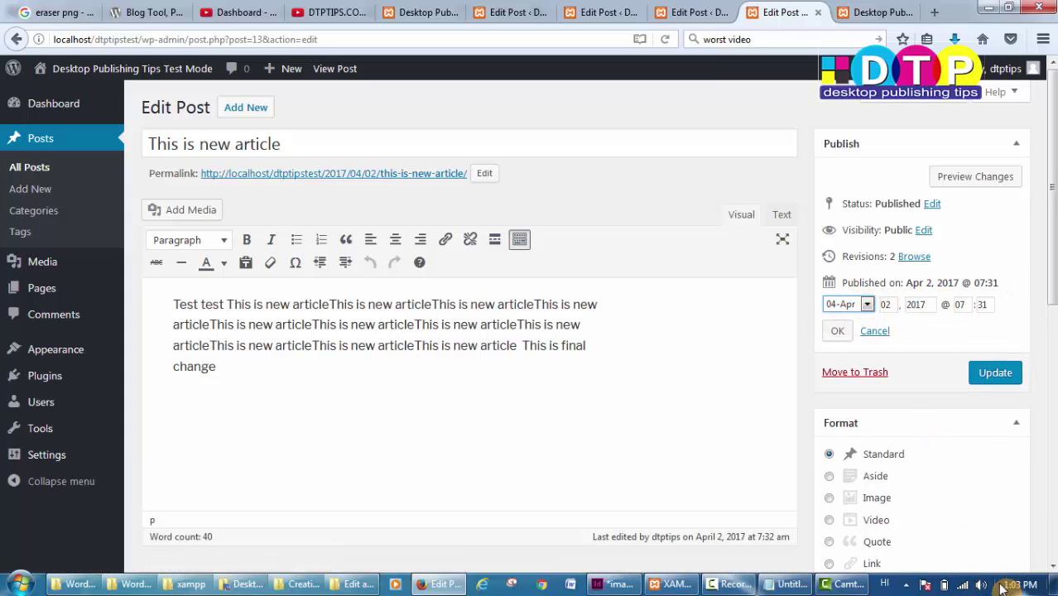
double_click(959, 304)
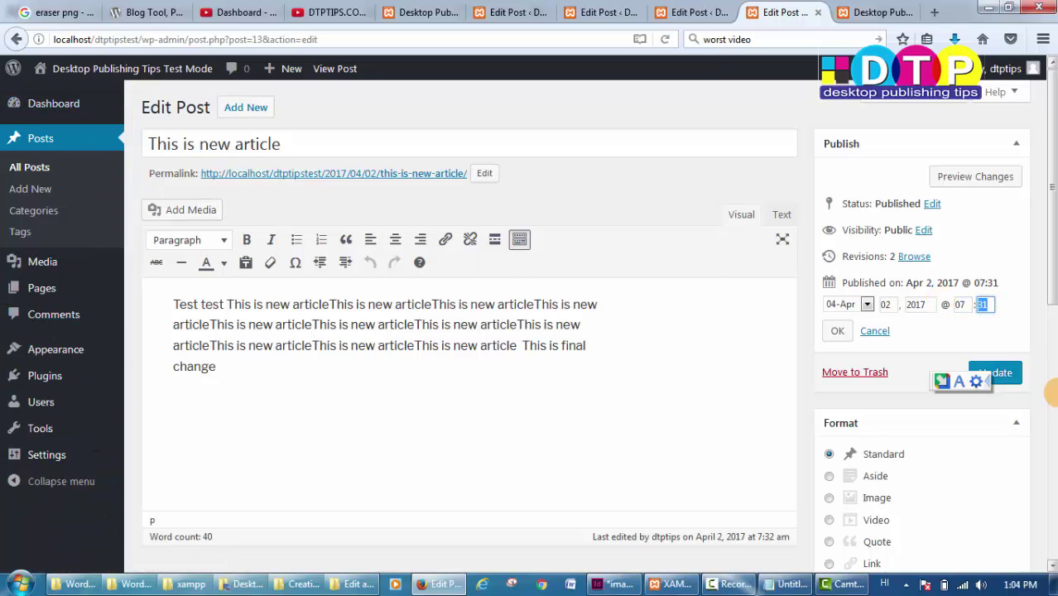
double_click(982, 304)
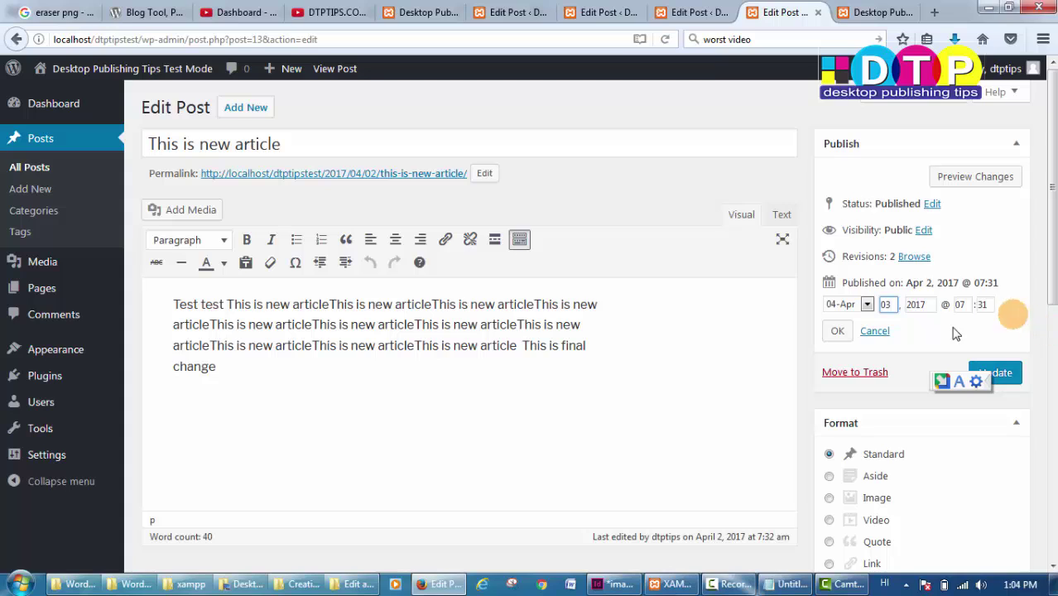
left_click(837, 330)
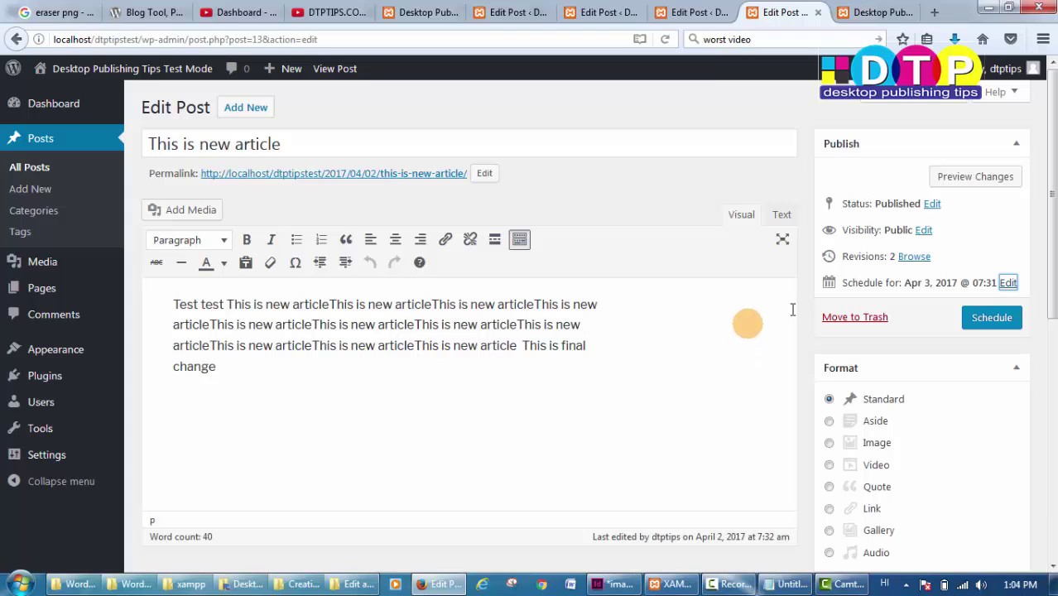
left_click(992, 321)
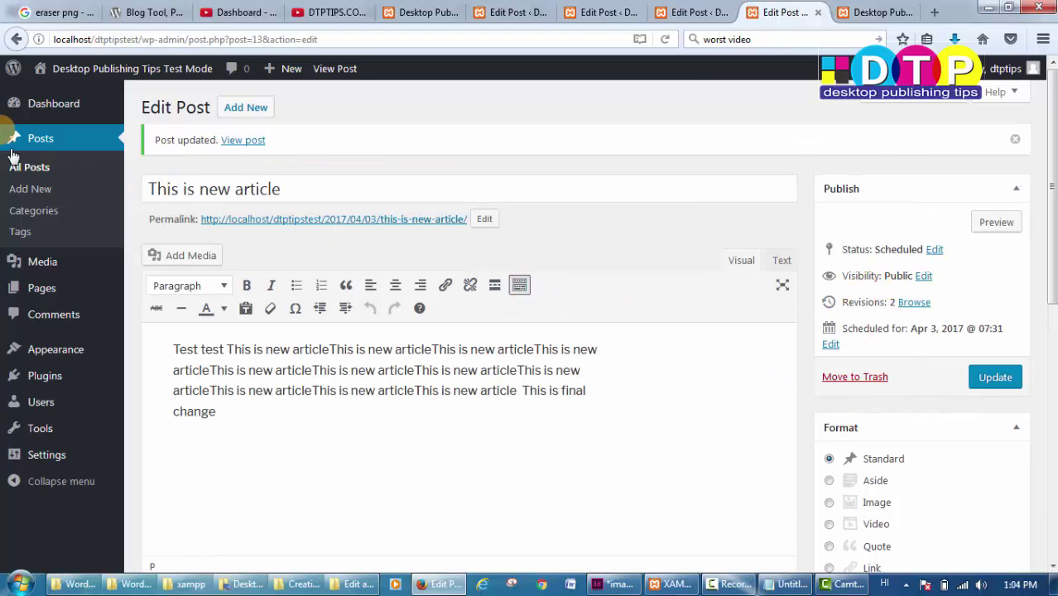
- Leave the "Creating a New Post" editor without saving and open the list of all posts to examine their statuses
key("ctrl+shift+Tab")
key("ctrl+shift+Tab")
key("ctrl+shift+Tab")
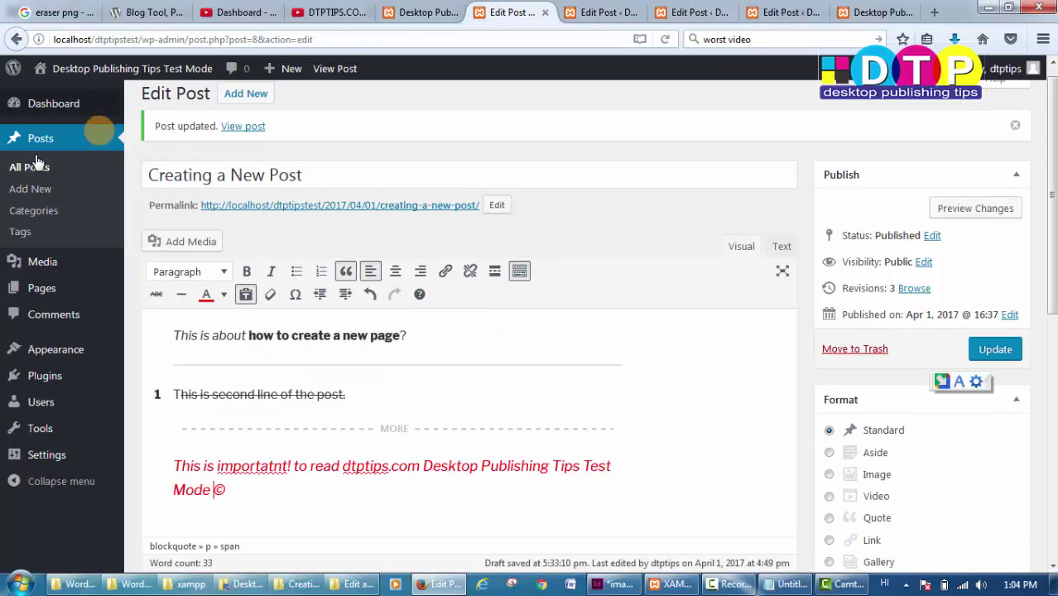
left_click(29, 166)
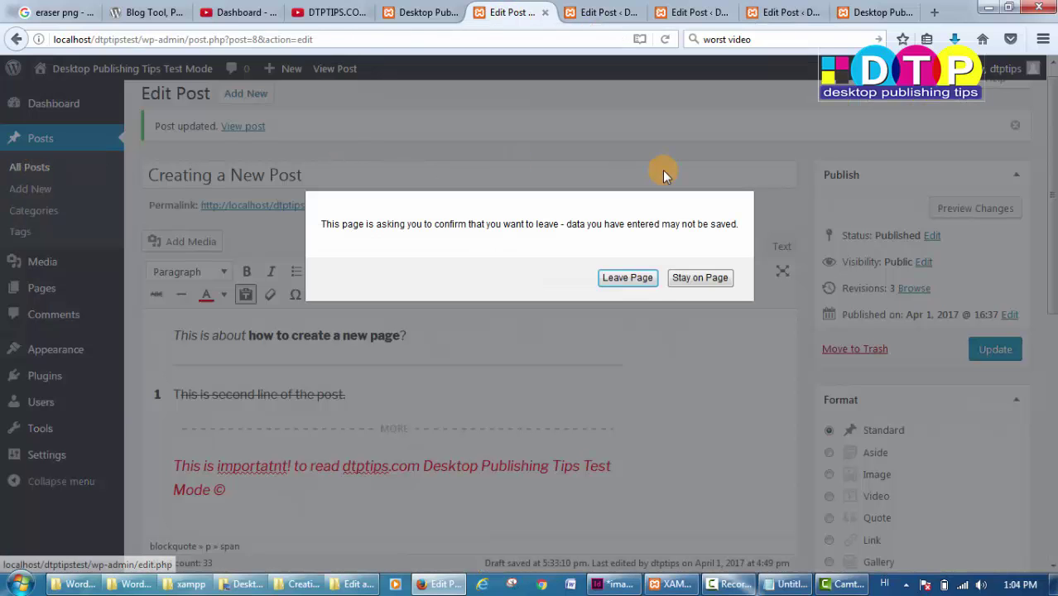
left_click(627, 278)
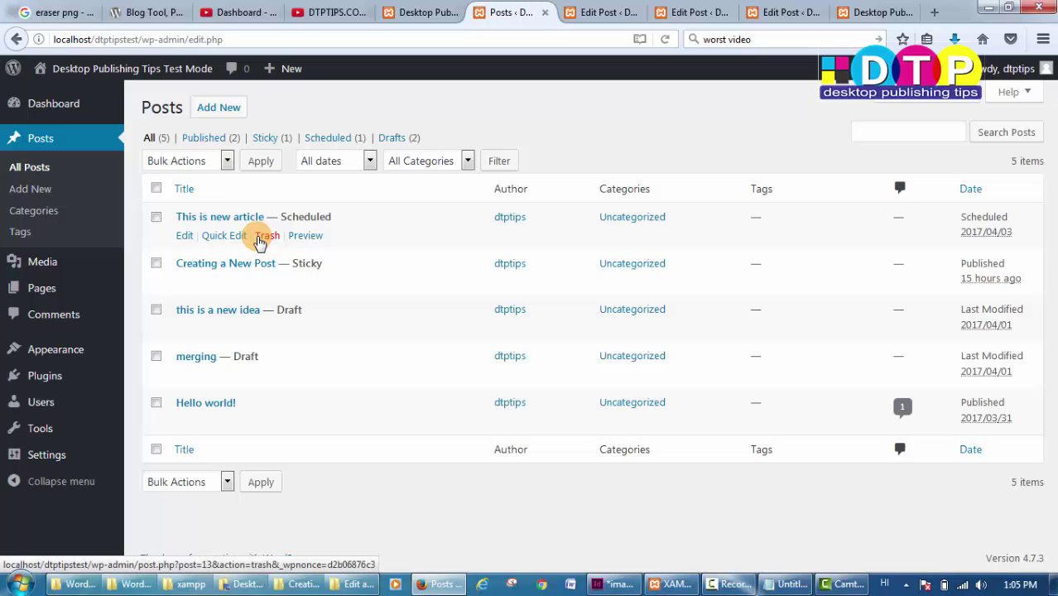
- Choose password protection in the visibility options of "This is new article" and look at the article on the front page
left_click(704, 11)
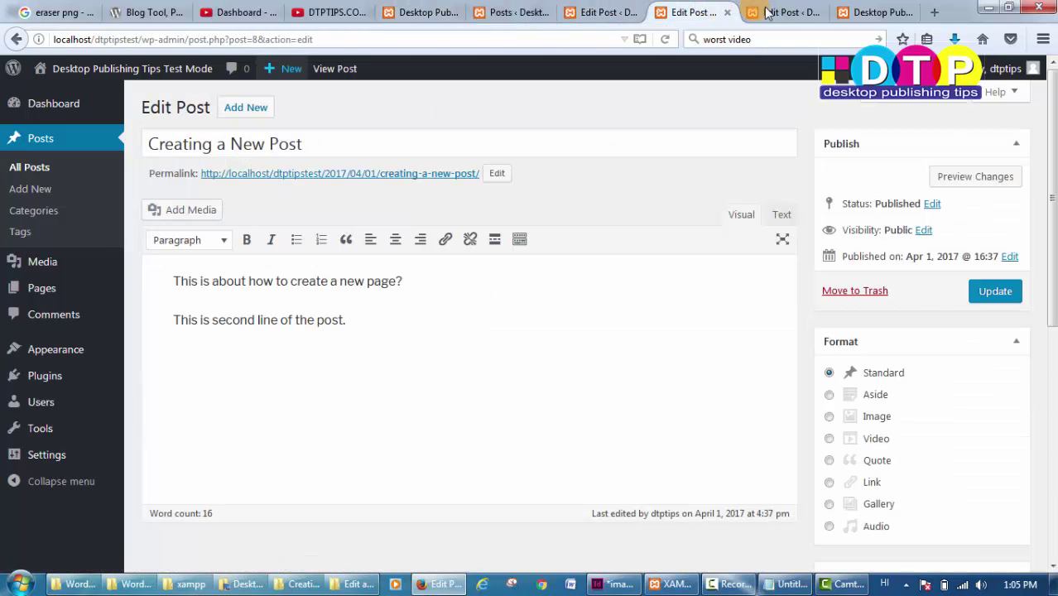
left_click(768, 12)
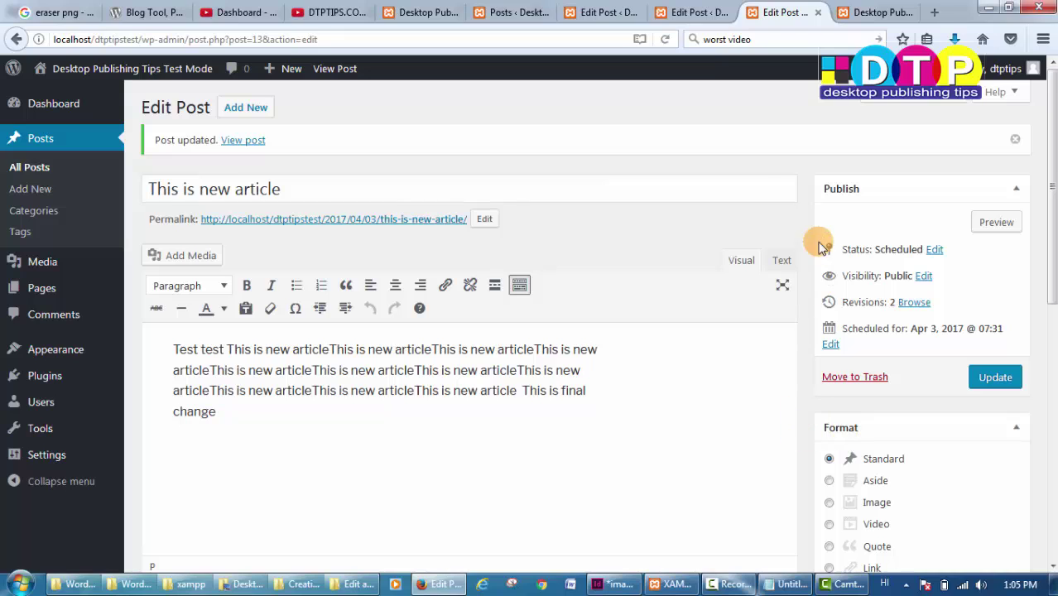
left_click(925, 276)
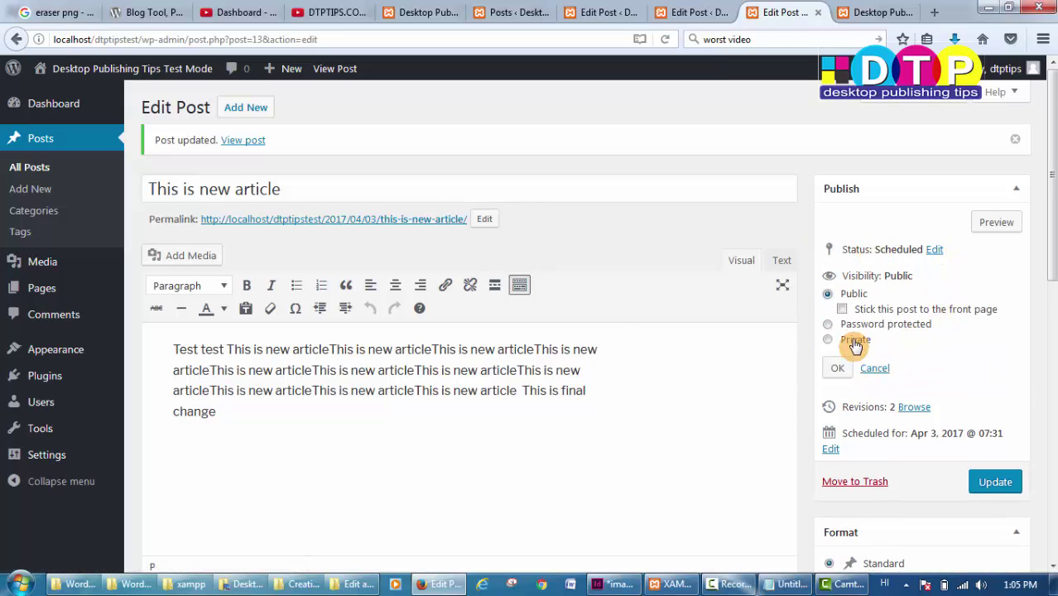
left_click(828, 329)
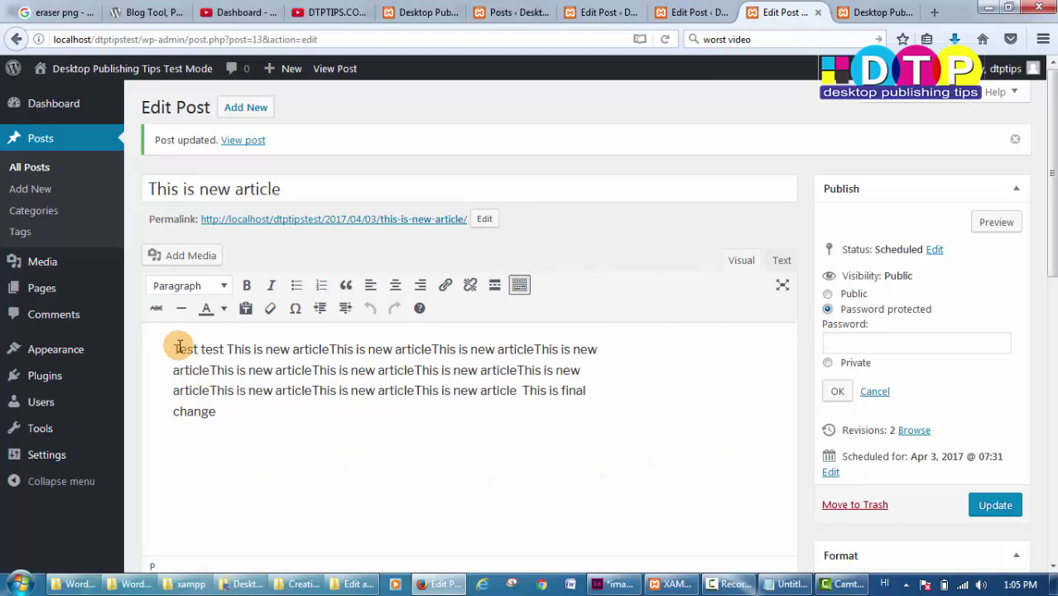
left_click(878, 12)
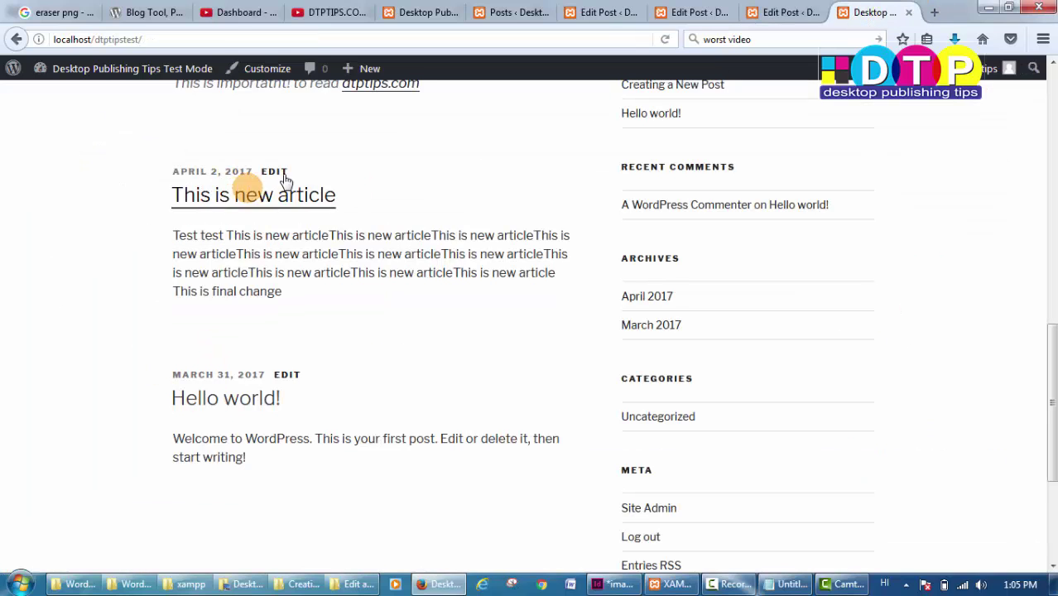
left_click(766, 12)
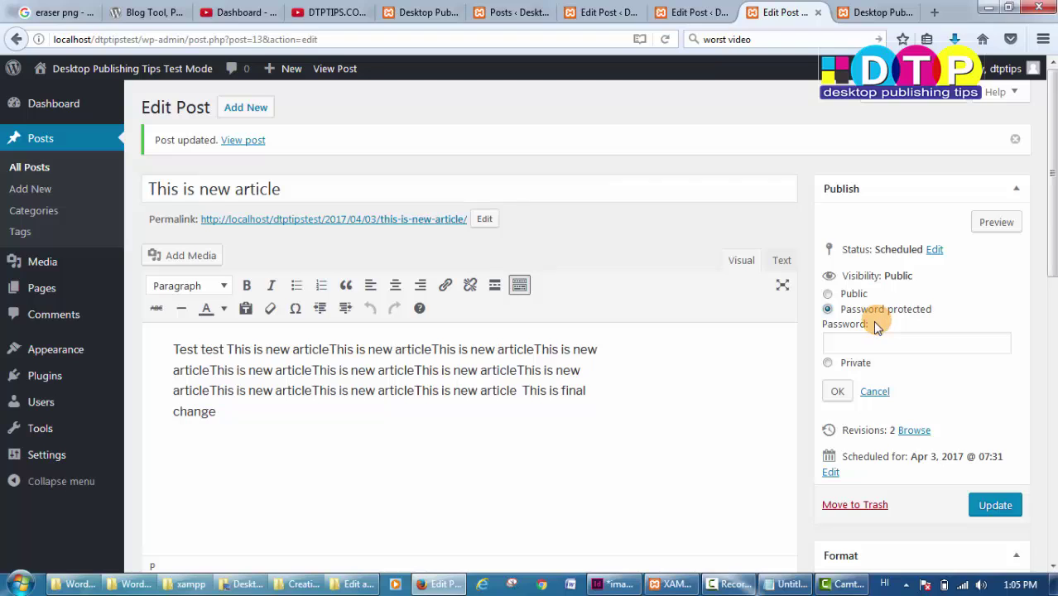
left_click(844, 343)
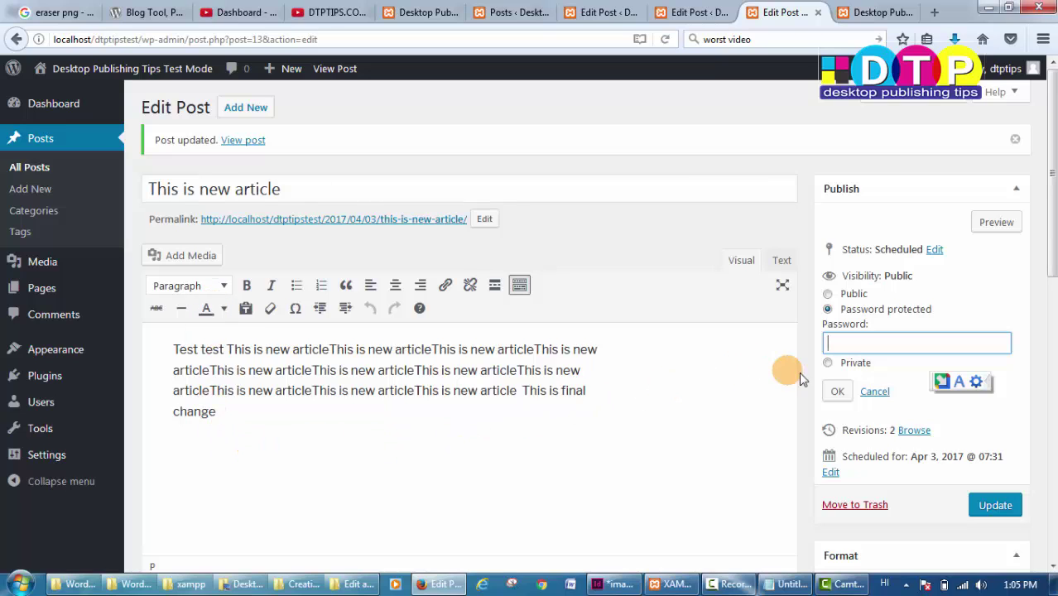
- Choose Private as the article's visibility option and look at the posts on the site's front page
left_click(827, 363)
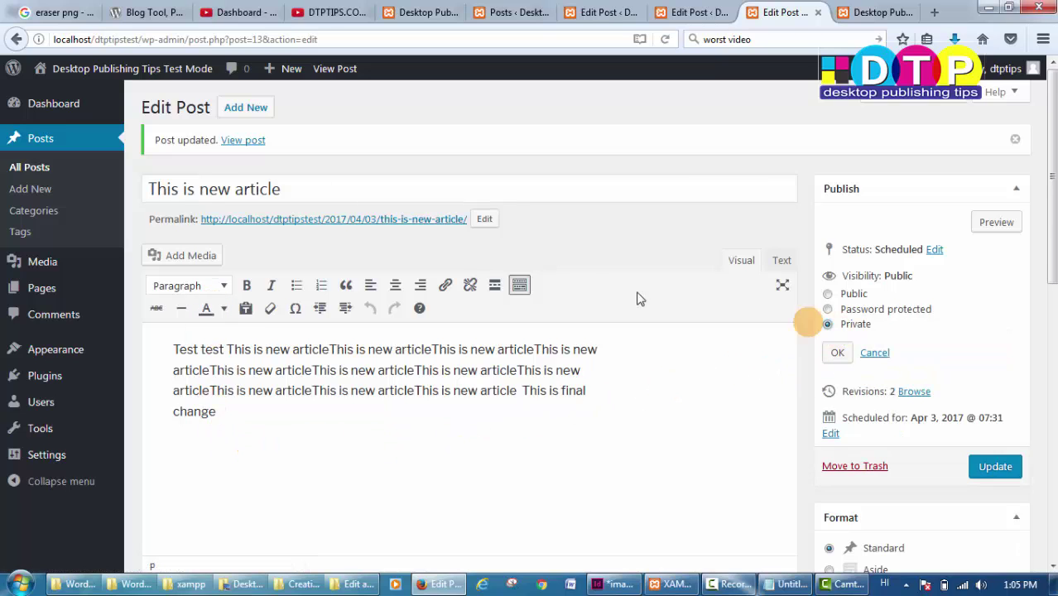
left_click(869, 12)
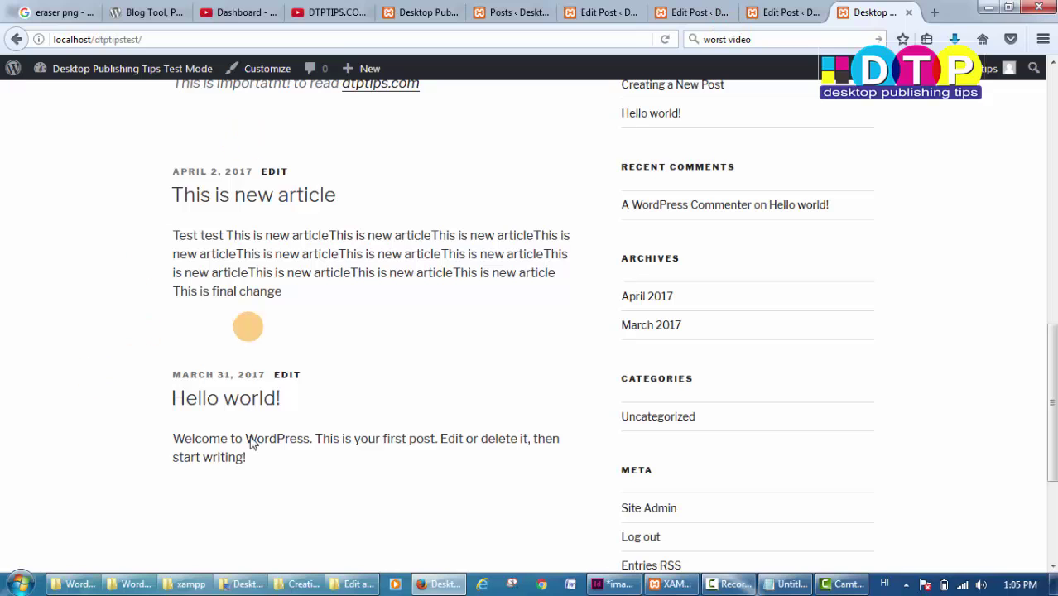
left_click(791, 12)
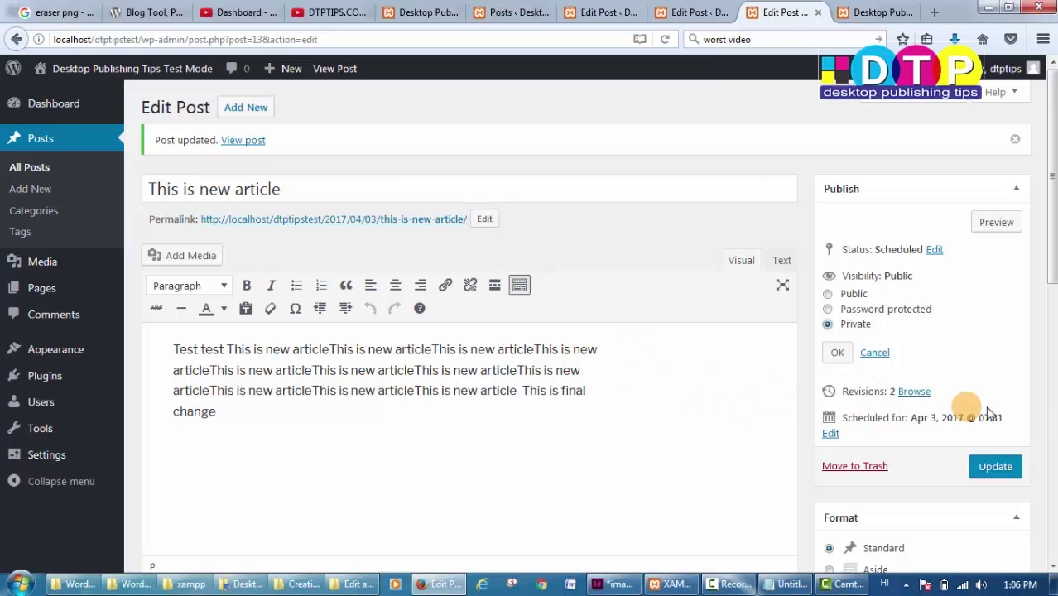
- Look through the article's Format, Categories and Tags settings
scroll(1053, 426, "down", 2)
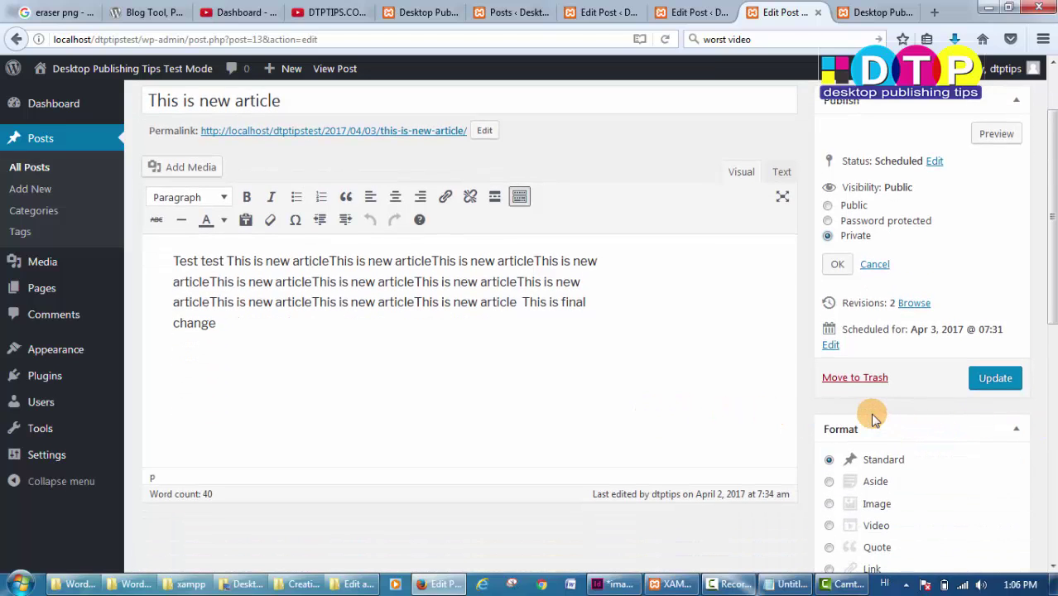
scroll(933, 421, "down", 6)
scroll(878, 397, "down", 4)
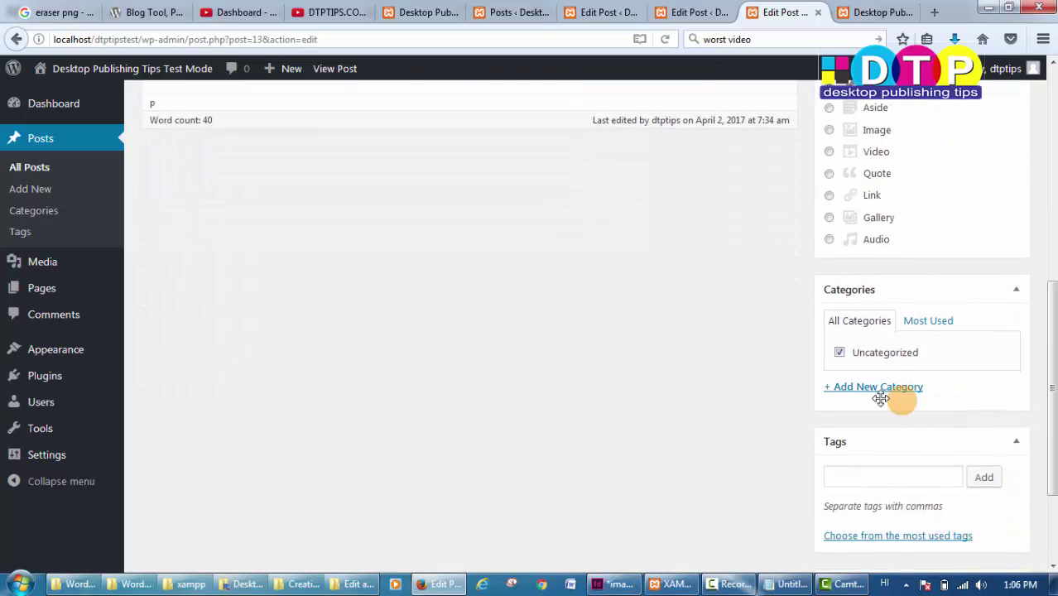